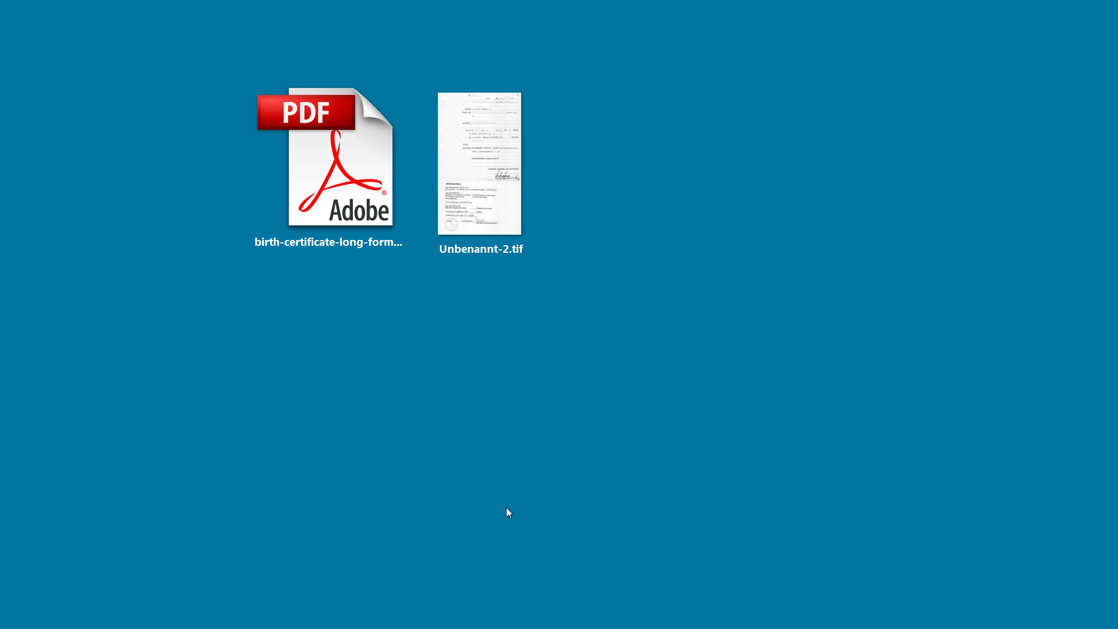
- Show the Öffnen mit program list for birth-certificate-long-form.pdf on the desktop
right_click(350, 205)
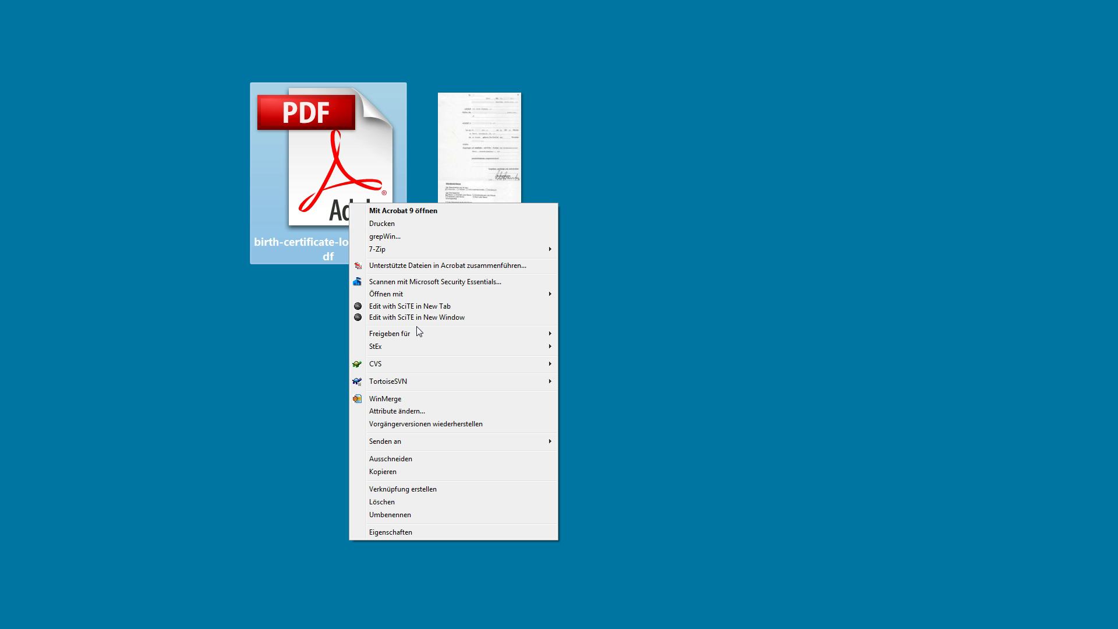
- Open the birth certificate PDF in Illustrator CS5 and check the AUG -8 stamp link's details
mouse_move(412, 294)
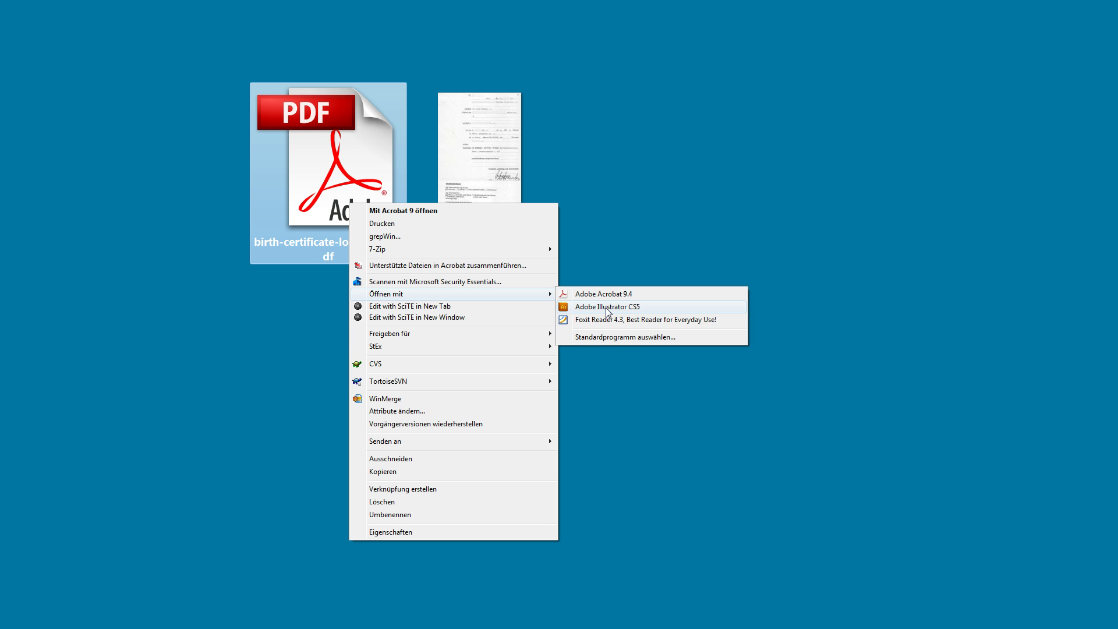
left_click(608, 312)
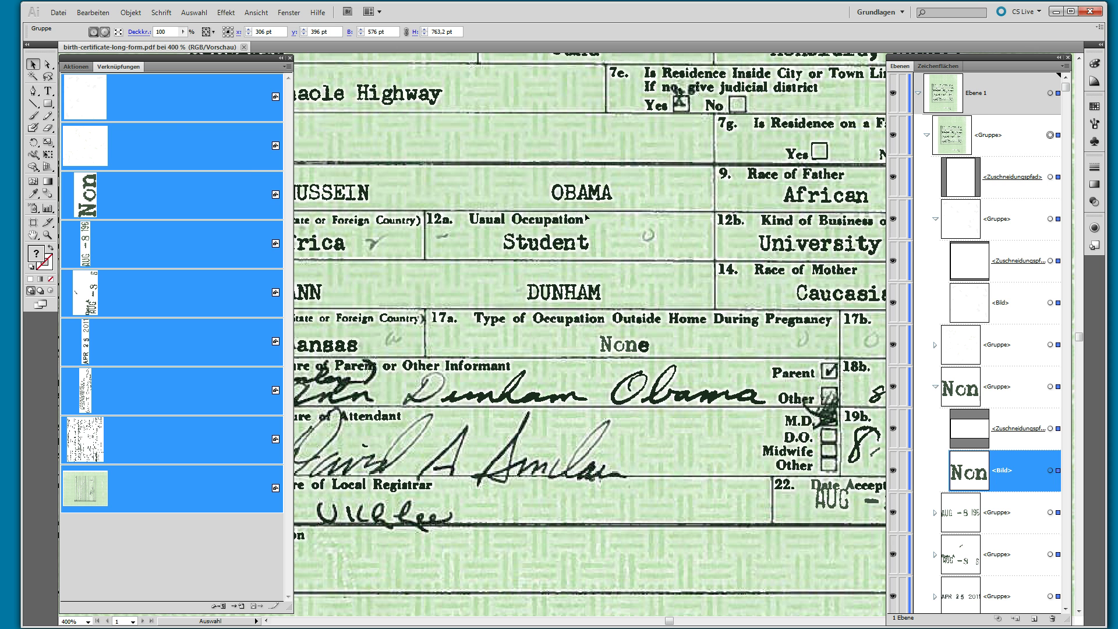
double_click(94, 301)
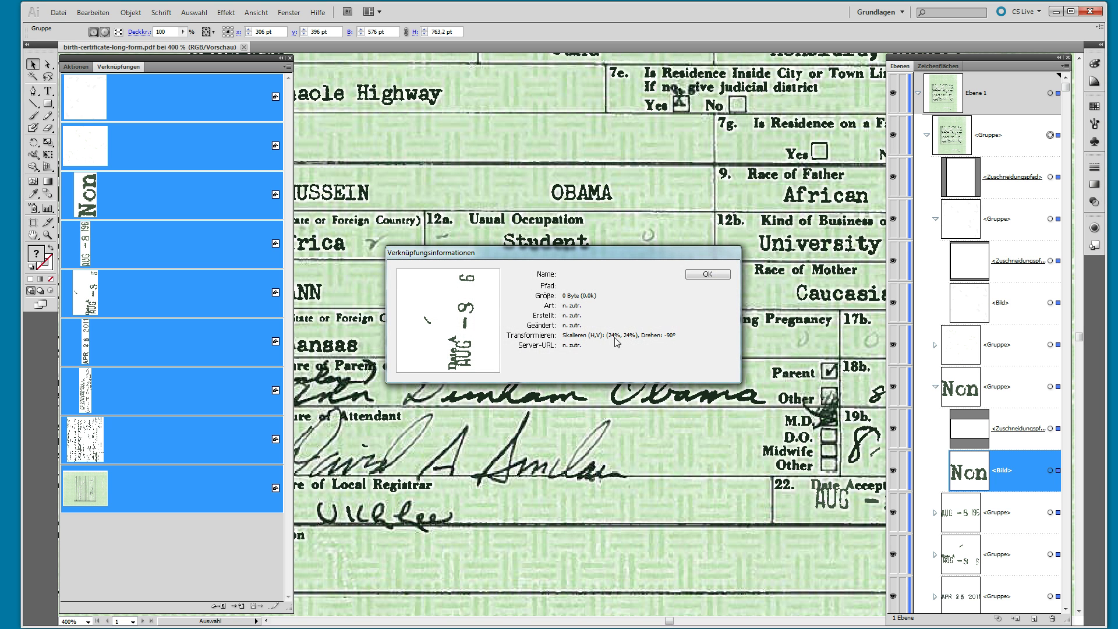
left_click(711, 278)
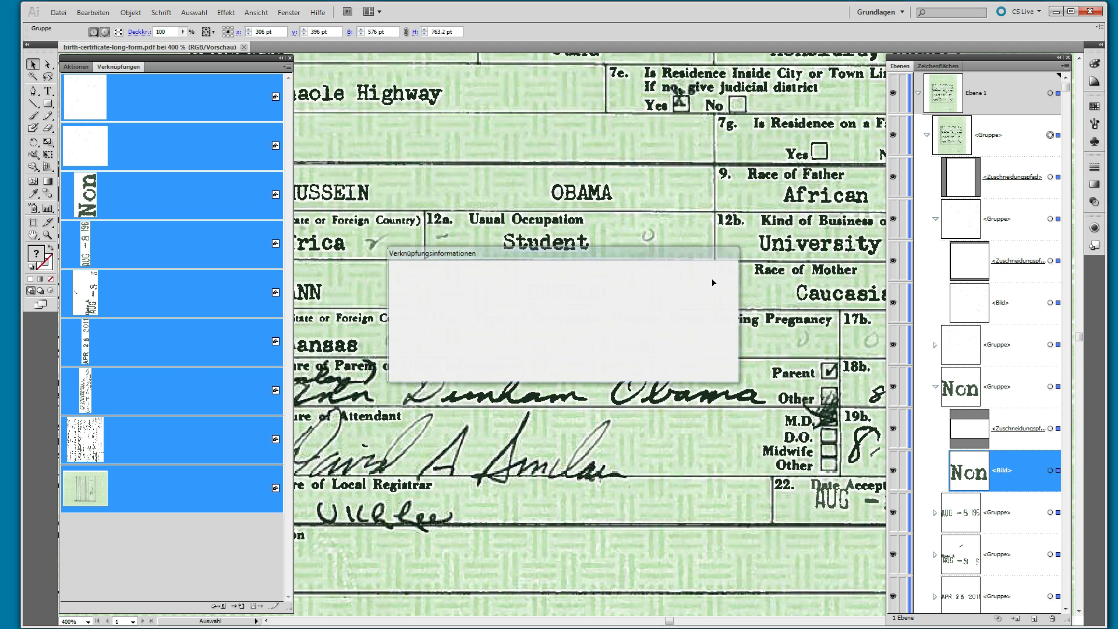
- Check link details for the registrar signature and Non images: 24% scale, -90° rotation
double_click(215, 386)
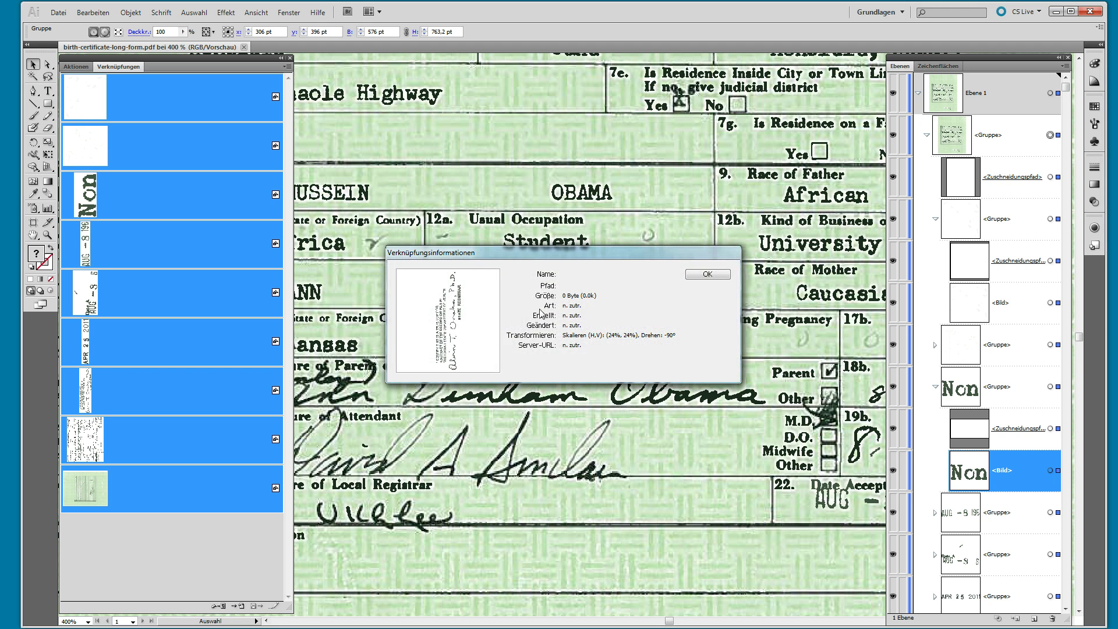
left_click(708, 274)
double_click(217, 197)
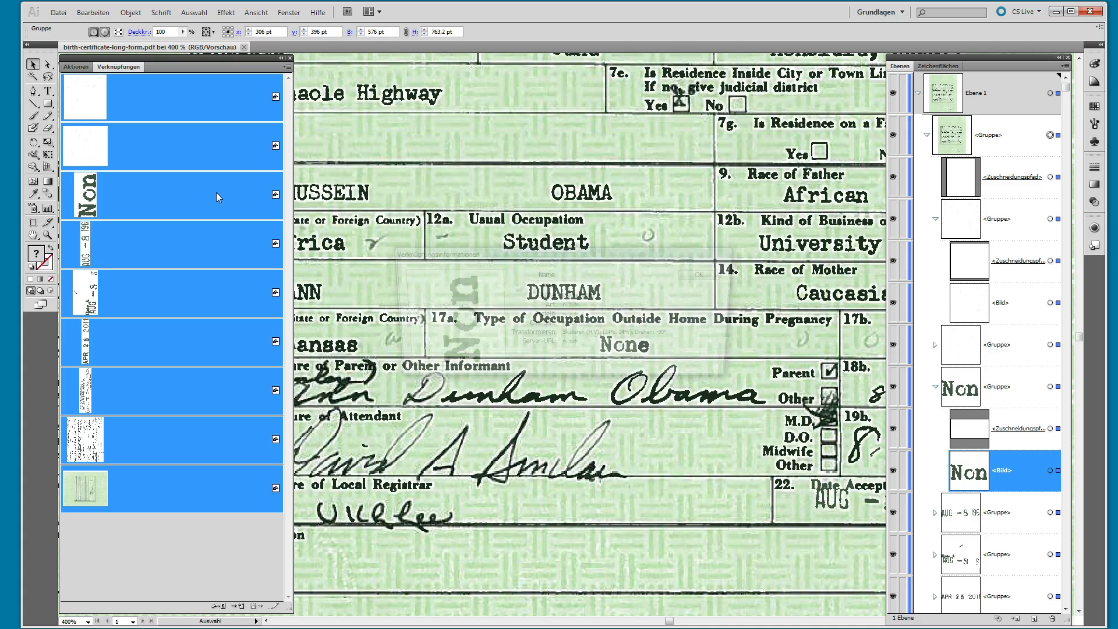
left_click(710, 277)
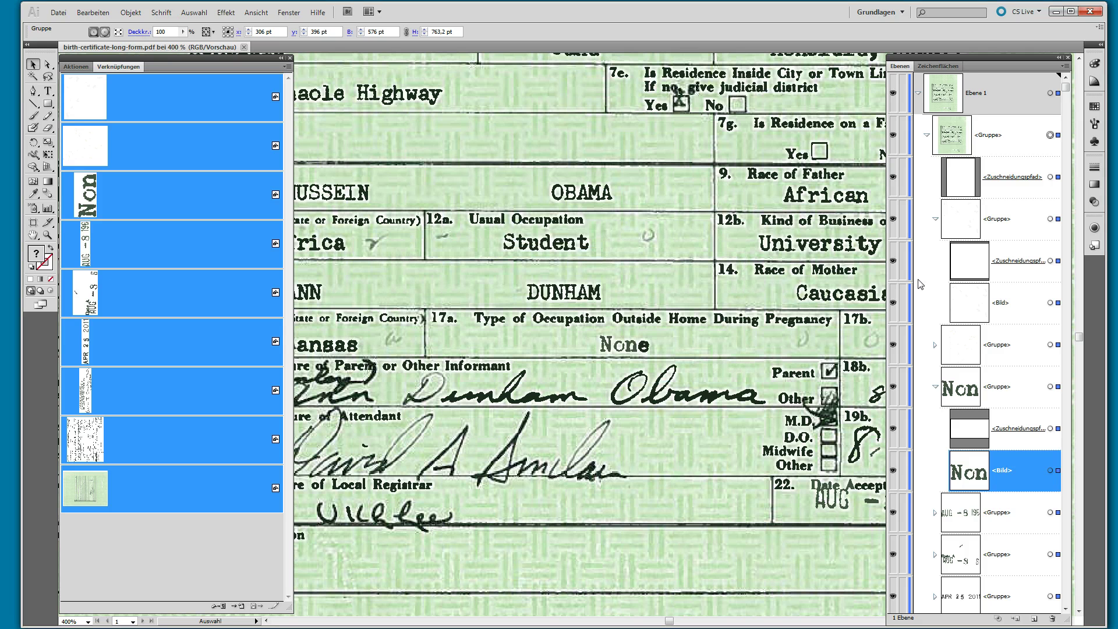
left_click(976, 258)
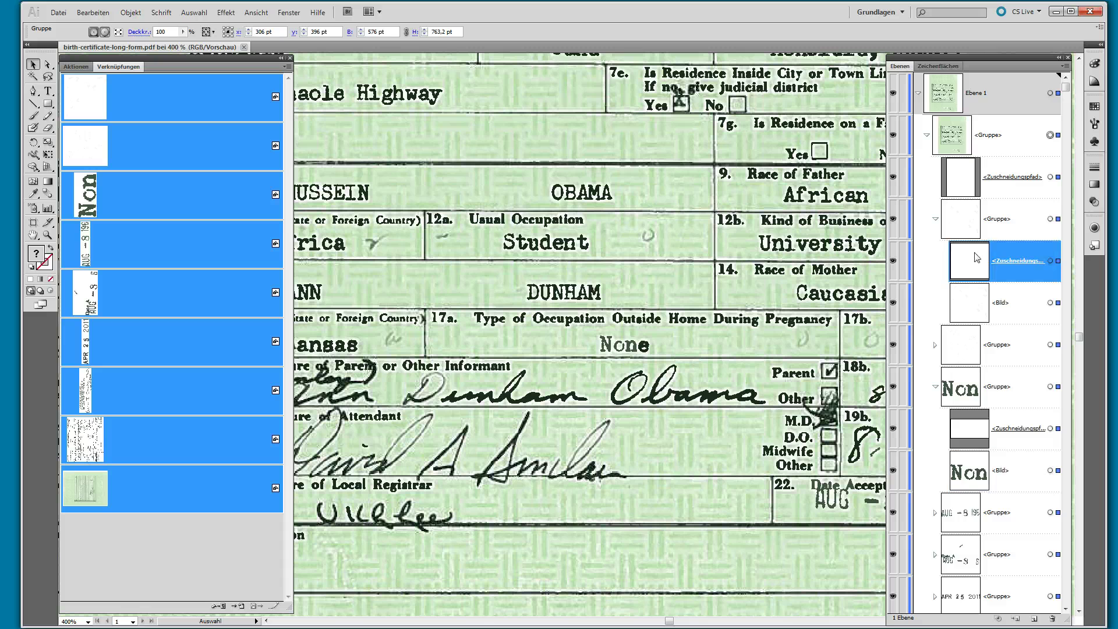
left_click(935, 219)
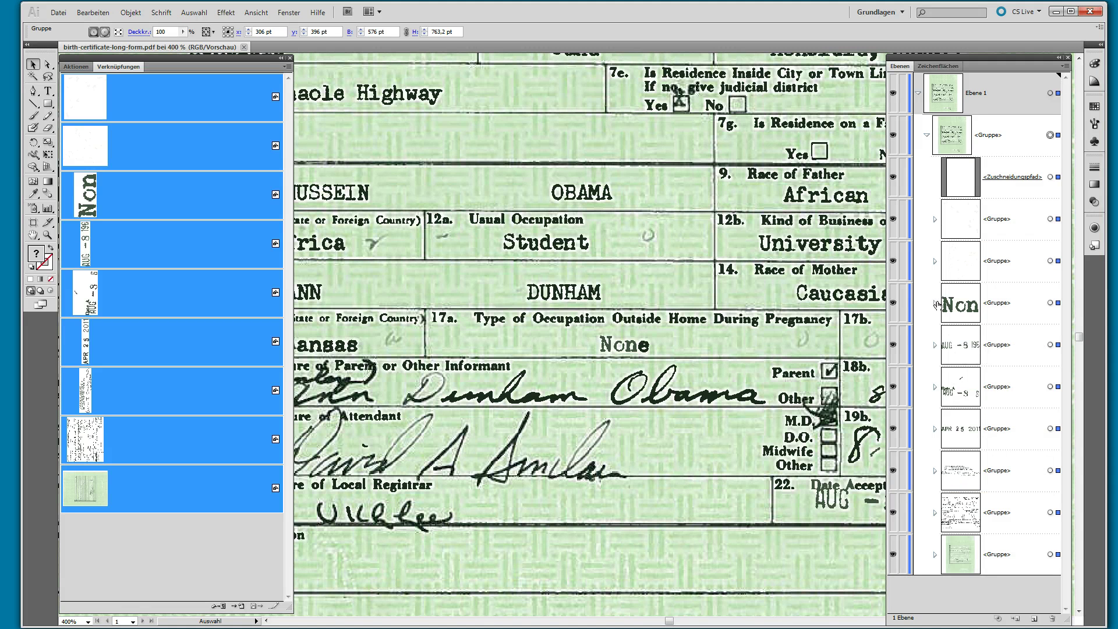
double_click(970, 344)
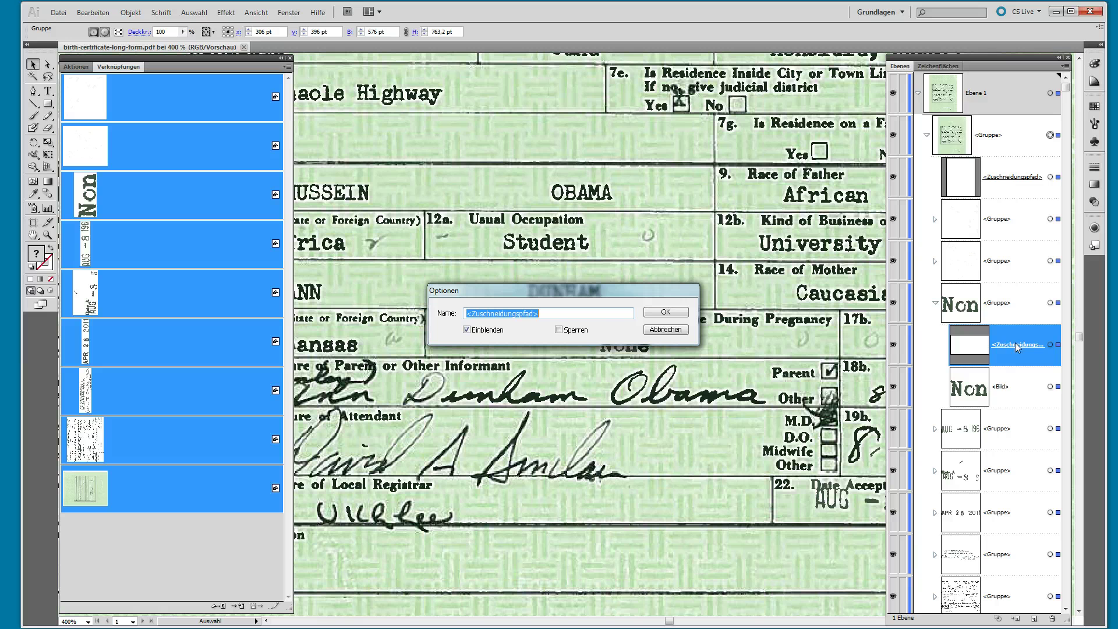
left_click(669, 329)
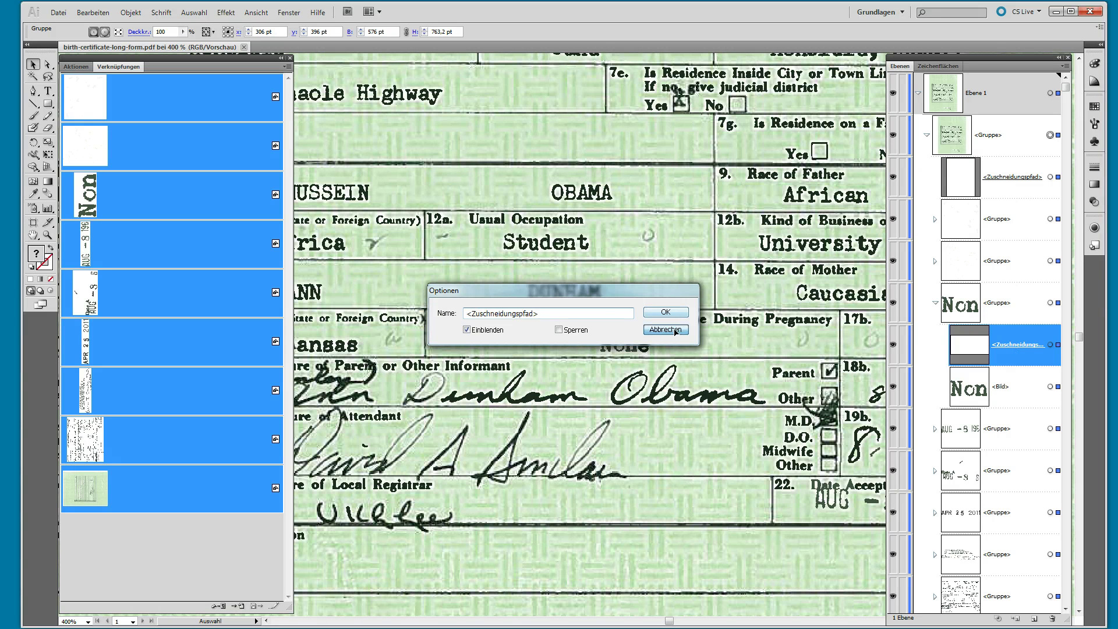
left_click(1008, 385)
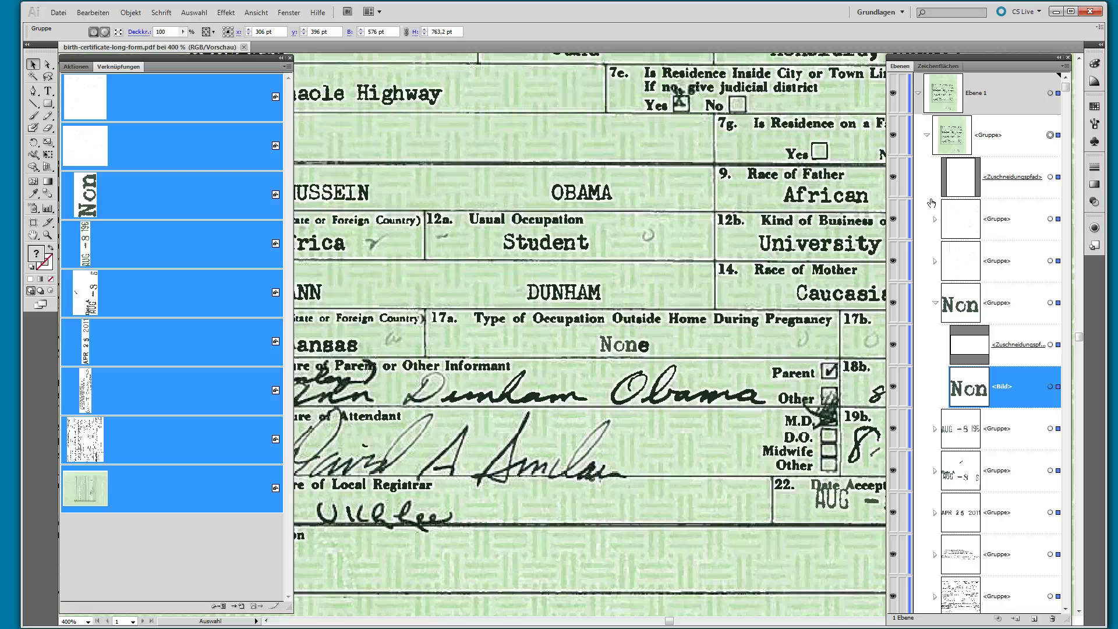
- Minimize Illustrator and open Unbenannt-2.tif from the desktop with Adobe Photoshop CS5
left_click(1057, 11)
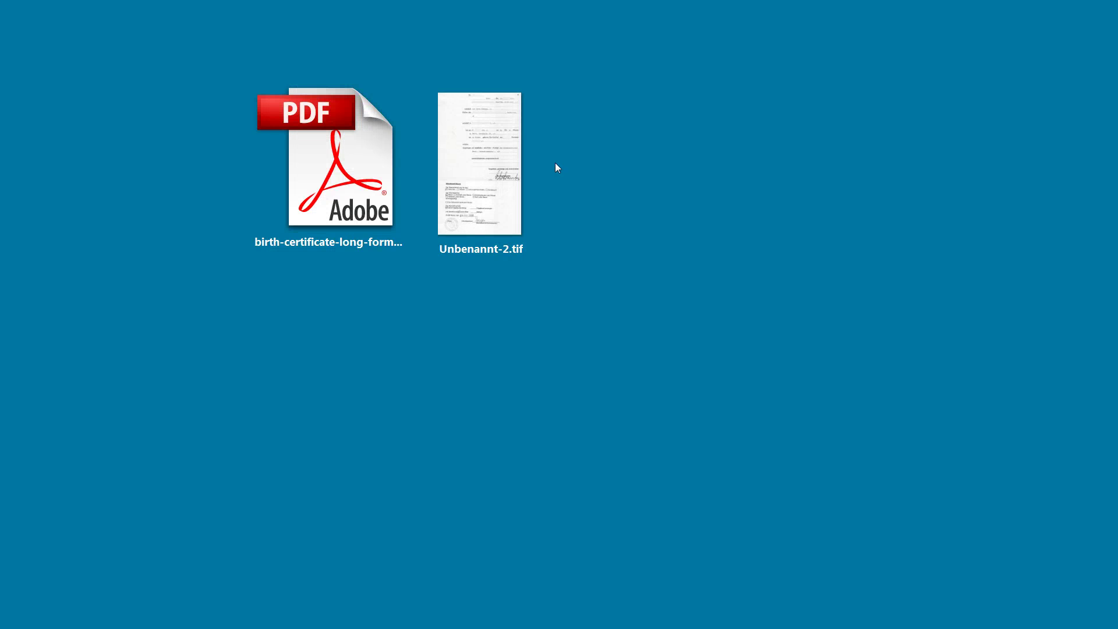
right_click(510, 170)
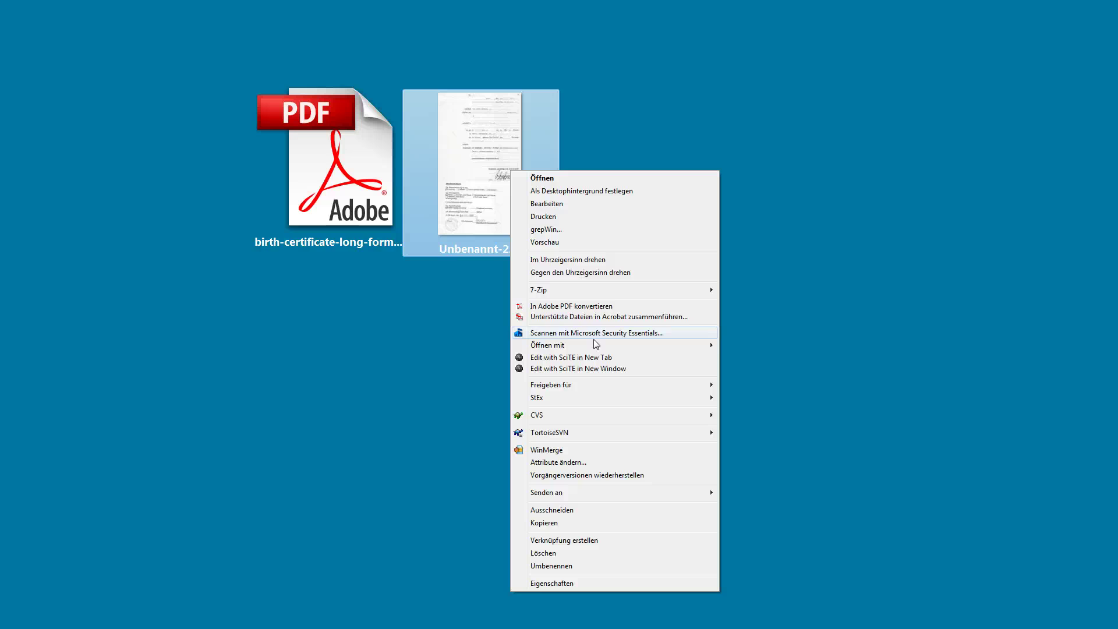
mouse_move(654, 344)
left_click(736, 357)
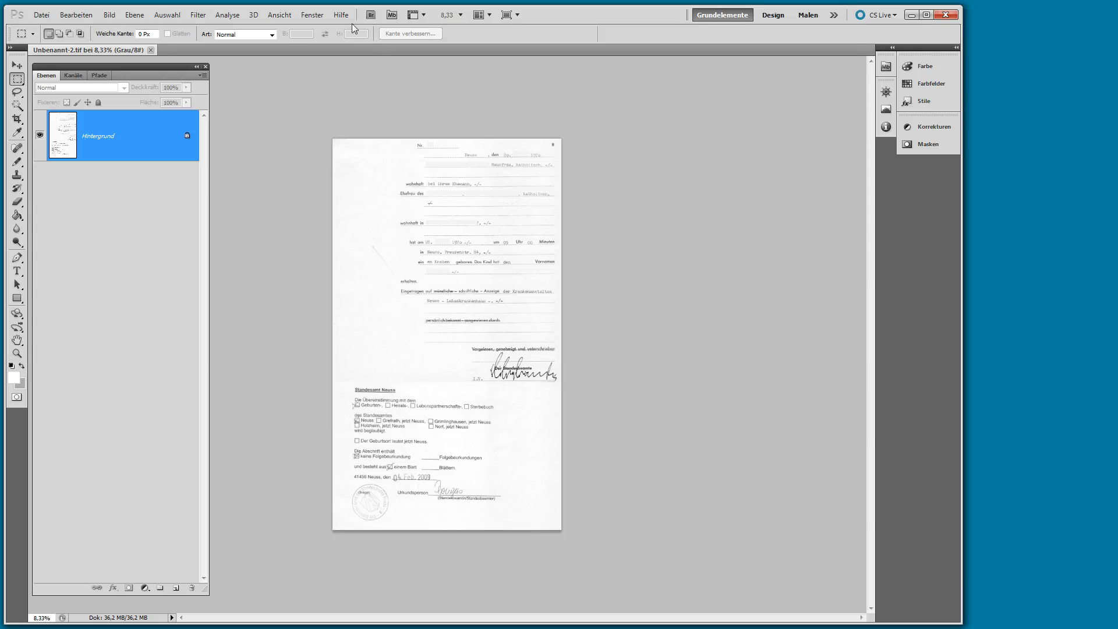
- Save the scan as 8-bit Windows BMP Unbenannt-2.bmp, then minimize Photoshop
left_click(41, 14)
left_click(127, 192)
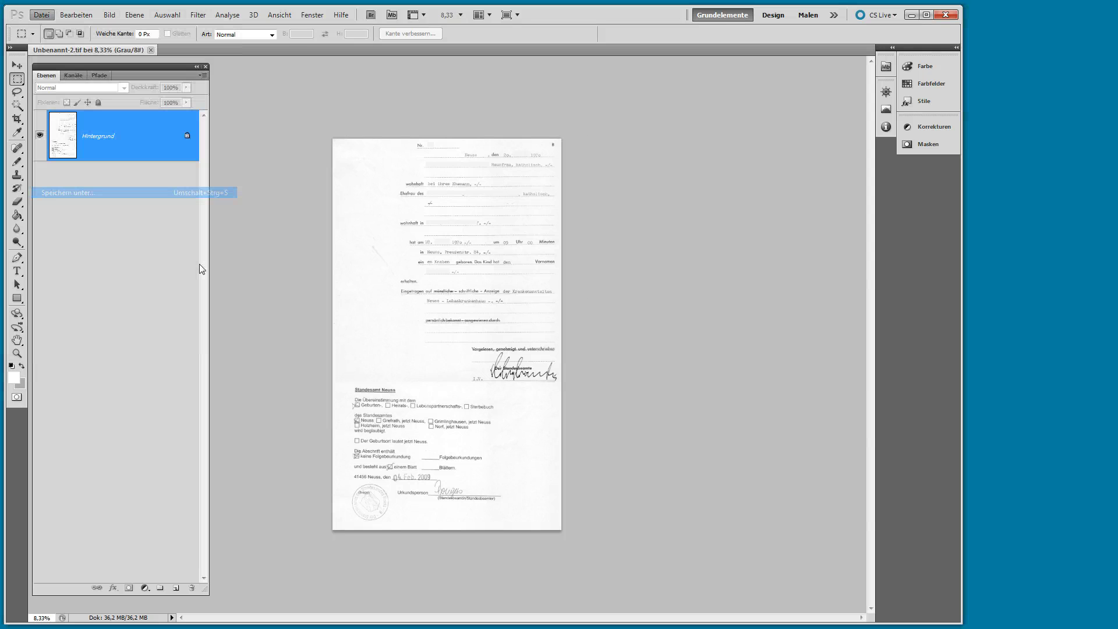
left_click(196, 284)
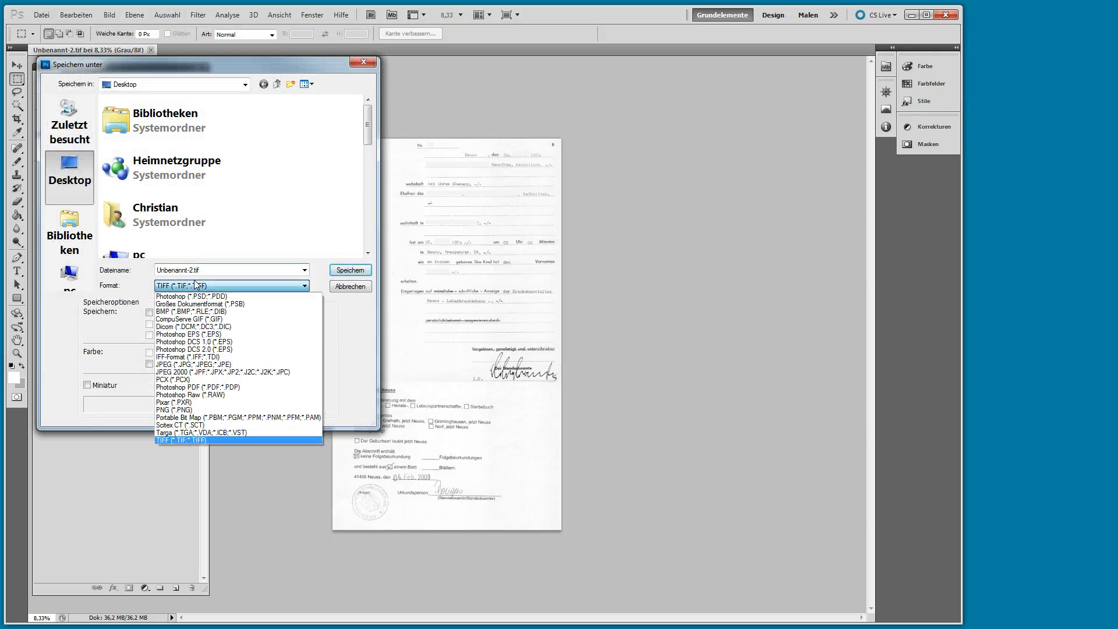
left_click(192, 312)
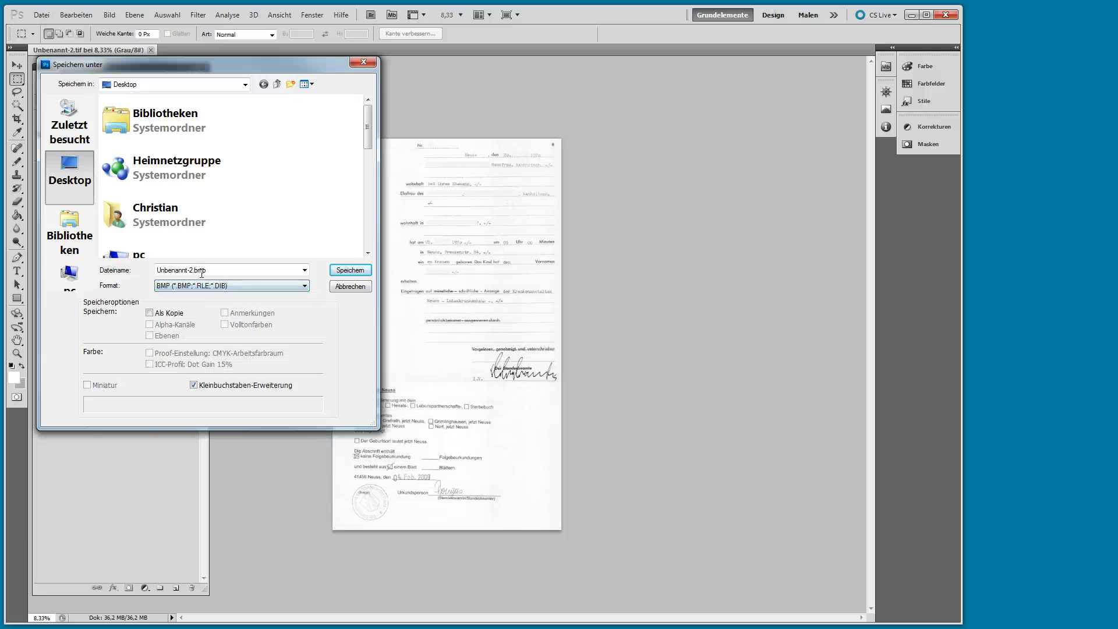
left_click(343, 270)
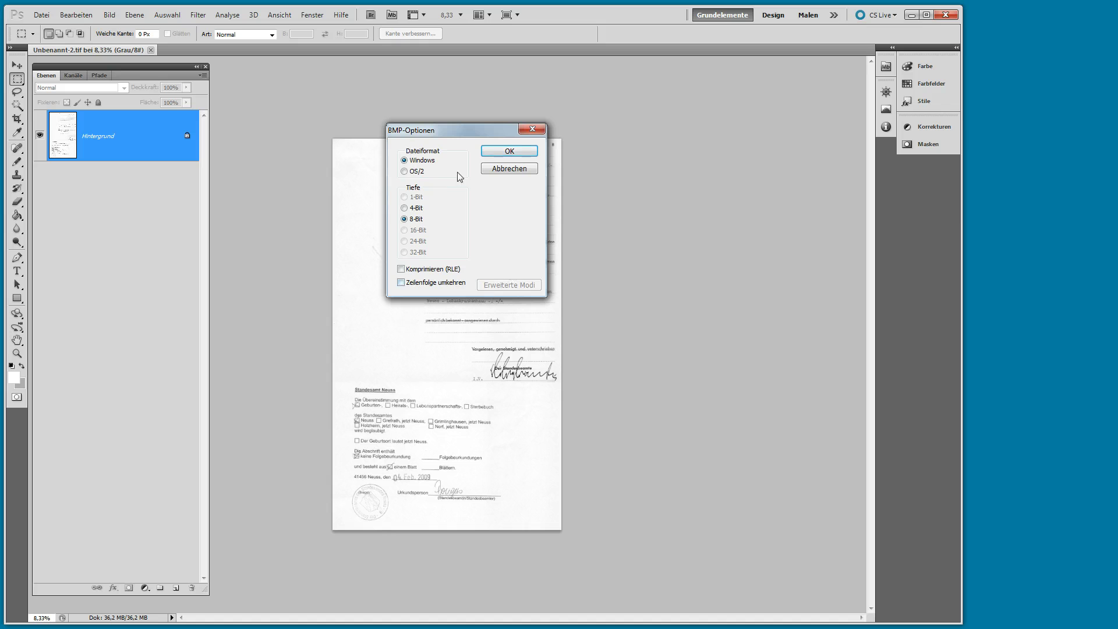
left_click(510, 151)
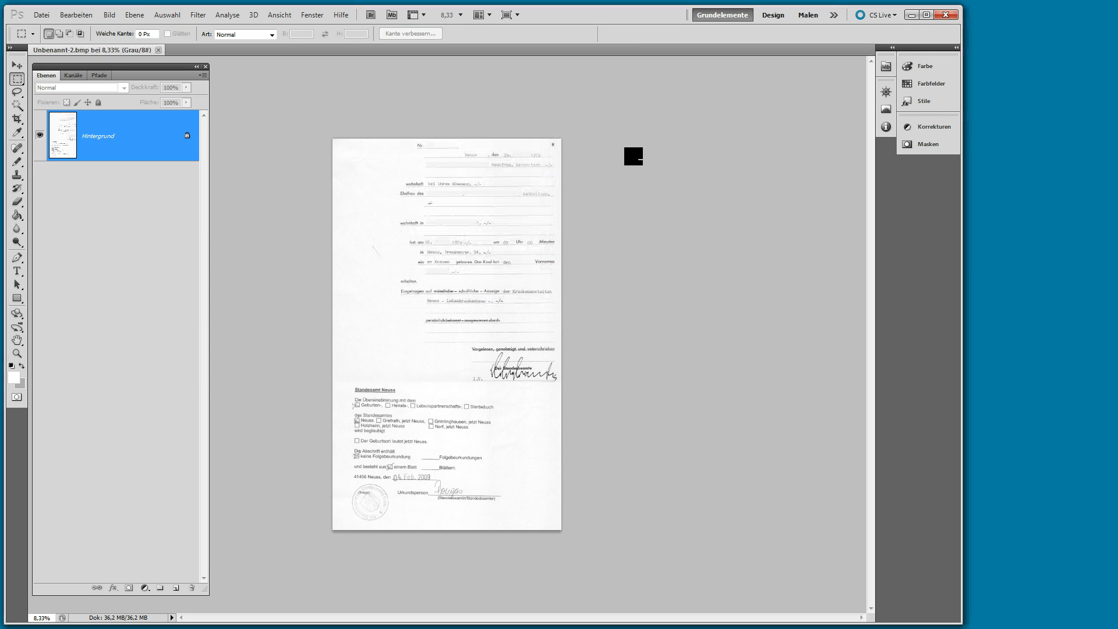
left_click(911, 16)
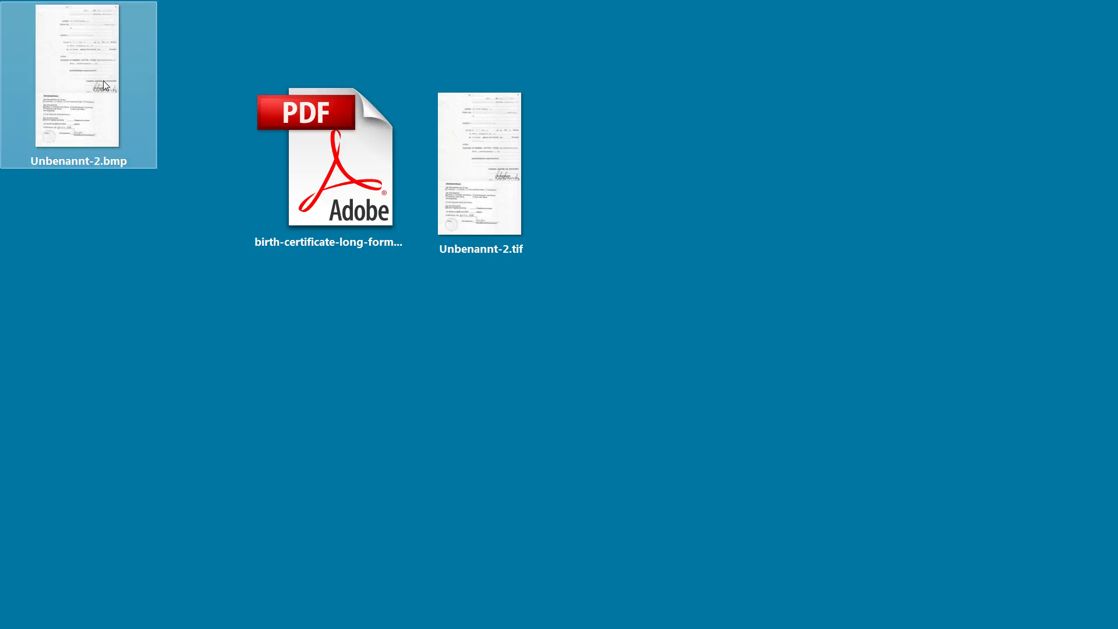
- Move Unbenannt-2.bmp beside the TIF and convert it to Adobe PDF
left_click_drag(103, 80, 629, 162)
right_click(627, 158)
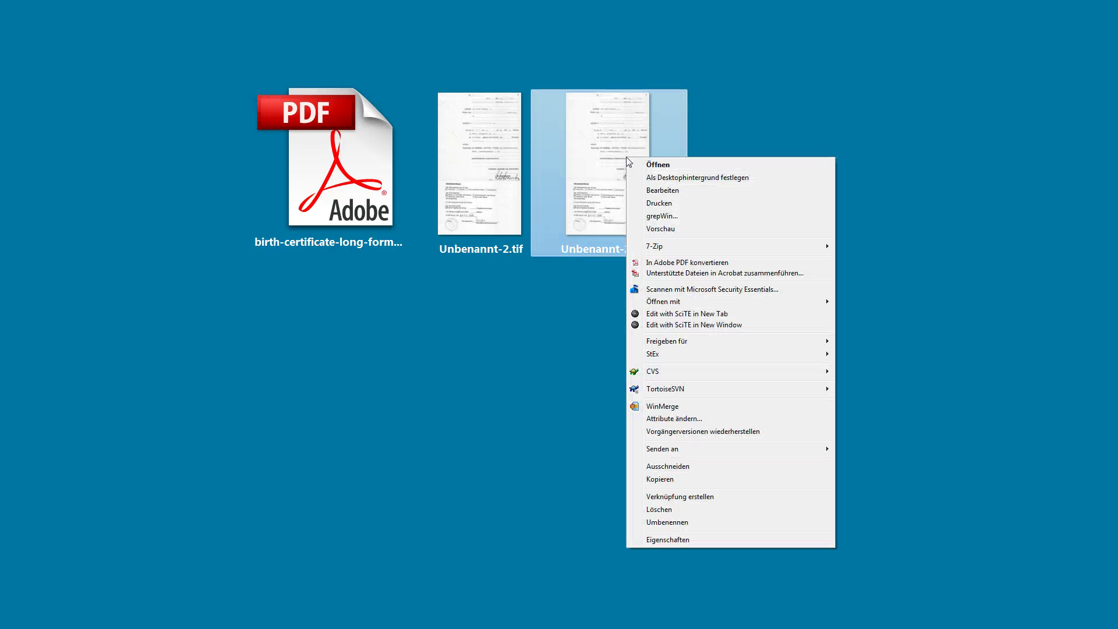
left_click(610, 161)
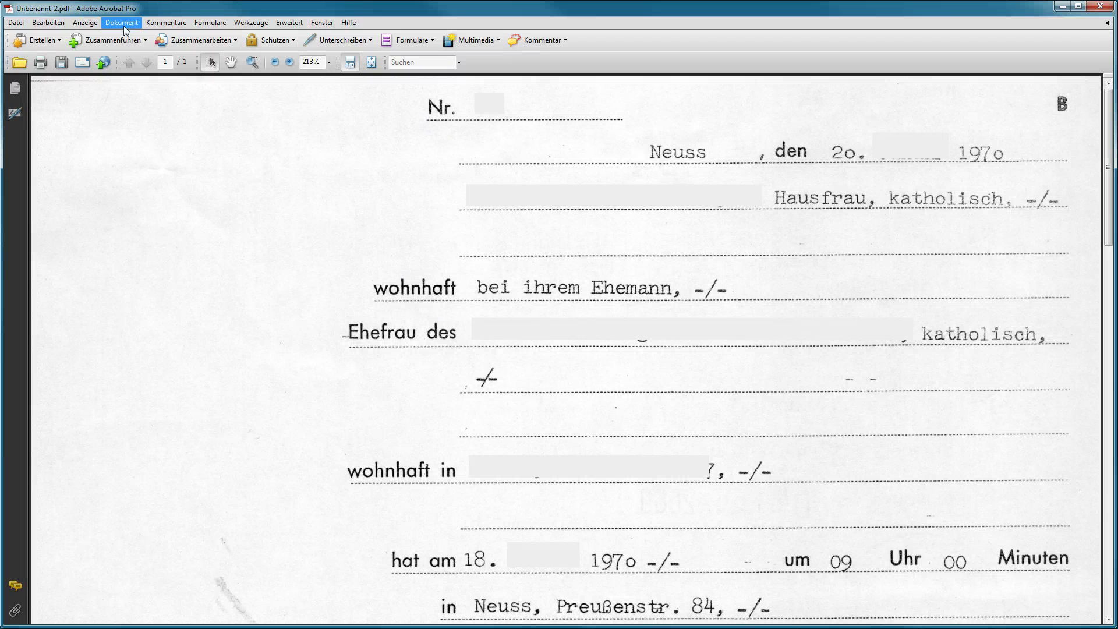
- Run Gescannte PDF-Datei optimieren on Unbenannt-2.pdf with its default settings
left_click(123, 24)
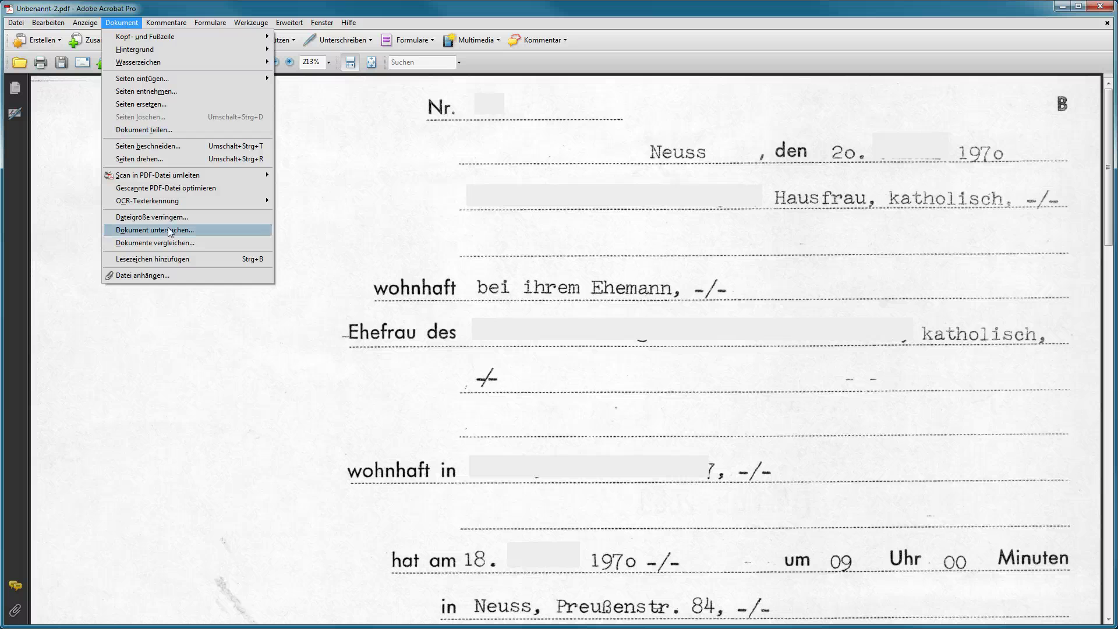
left_click(166, 189)
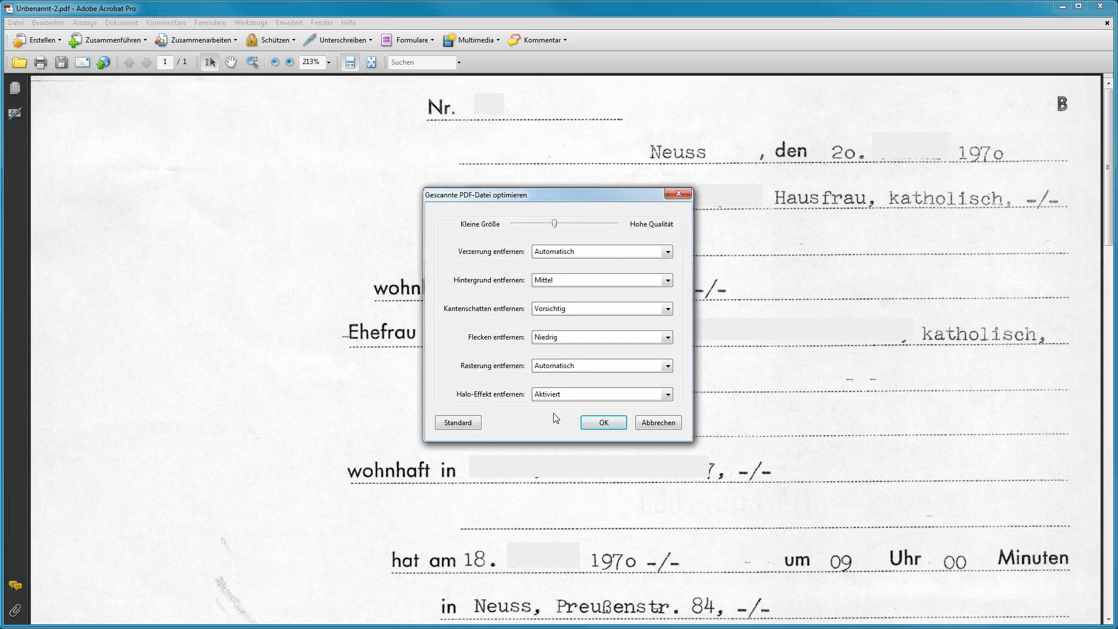
left_click(597, 426)
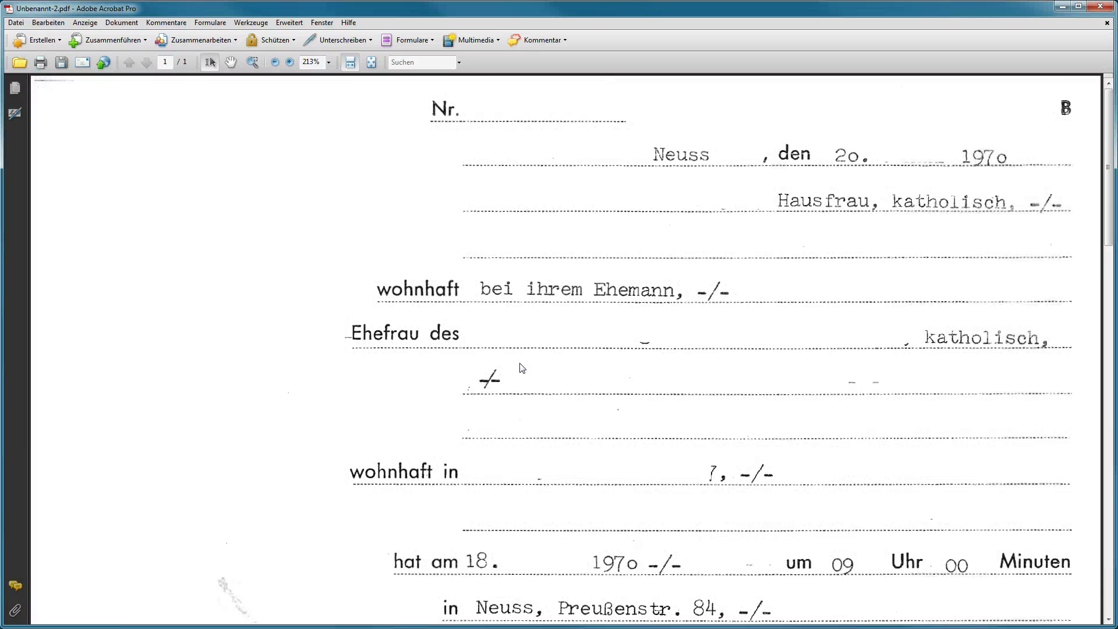
- Save the optimized document as Unbenannt-2.pdf on the desktop and minimize Acrobat
left_click(14, 23)
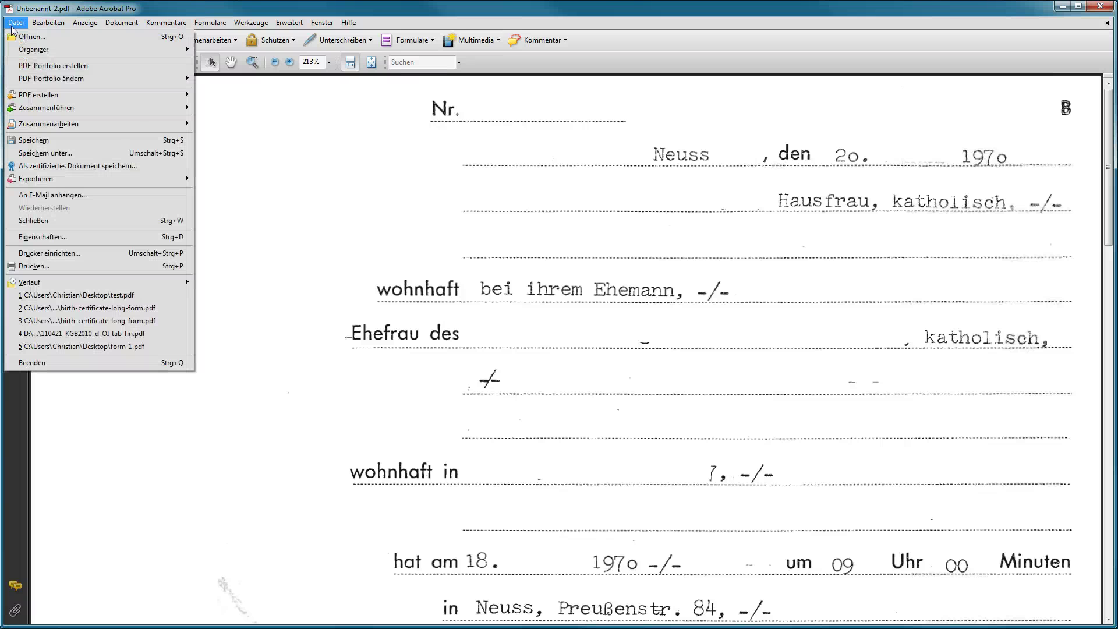
left_click(60, 140)
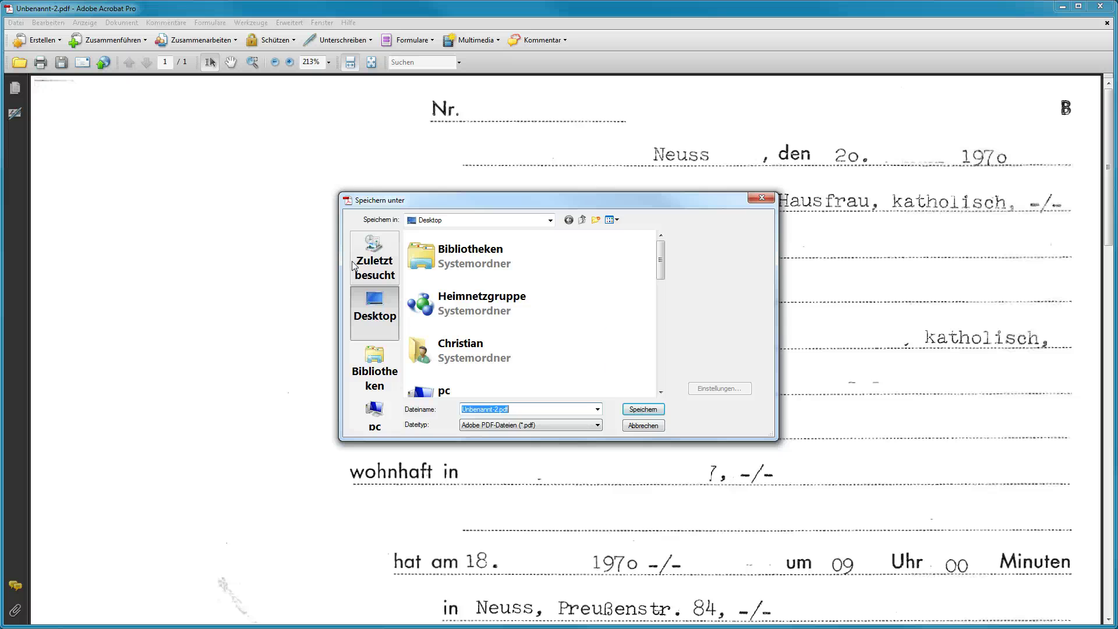
left_click(644, 410)
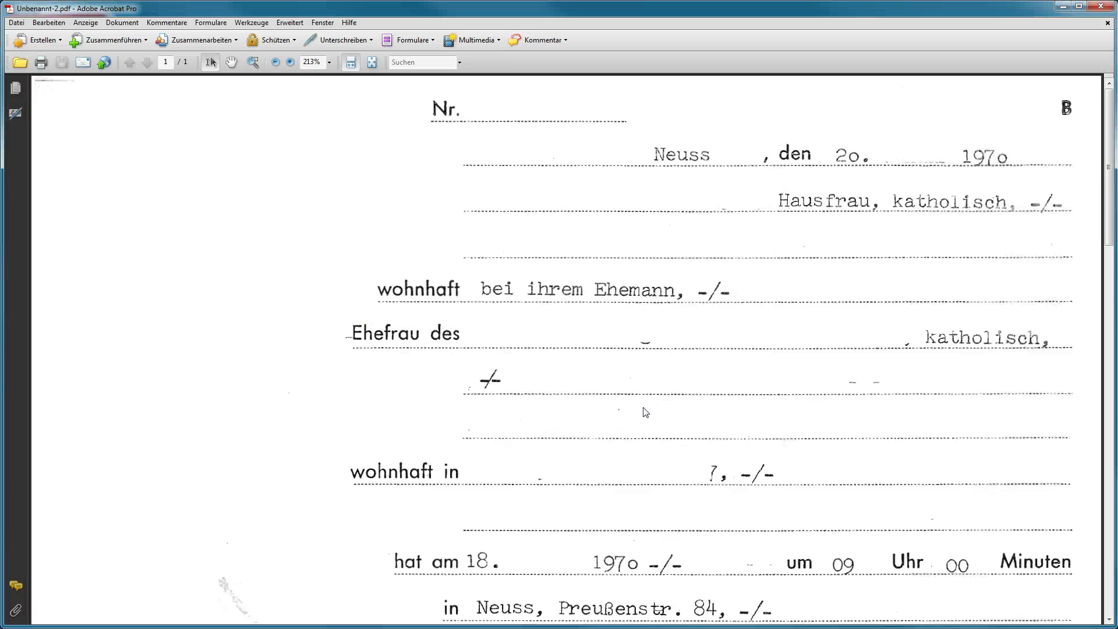
left_click(1062, 6)
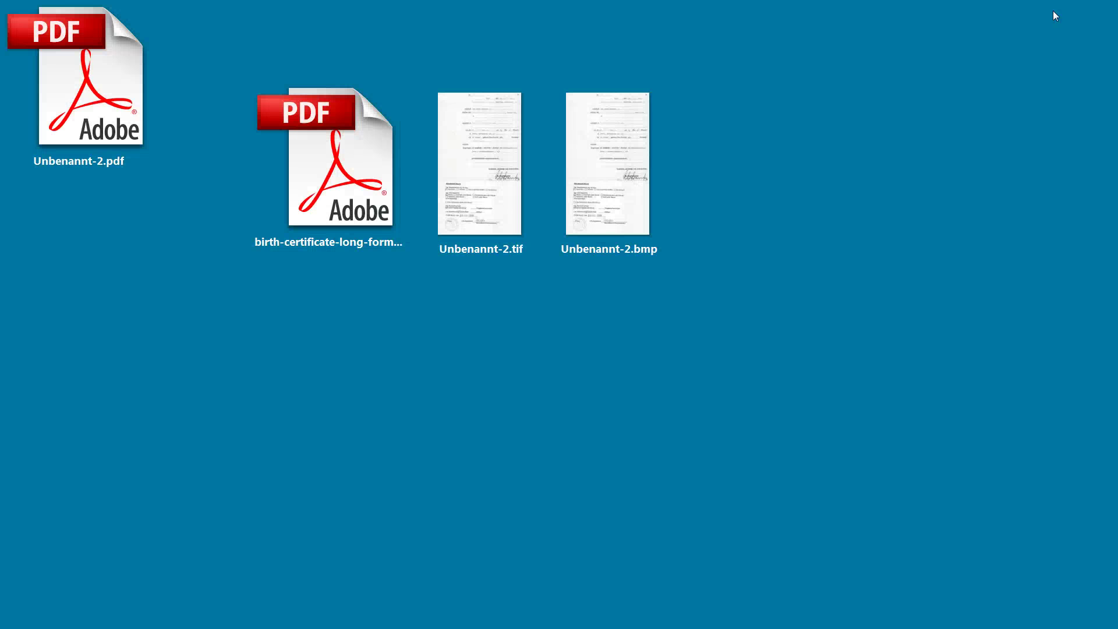
- Move Unbenannt-2.pdf beside the birth certificate and open it with Adobe Illustrator CS5
left_click_drag(53, 61, 151, 149)
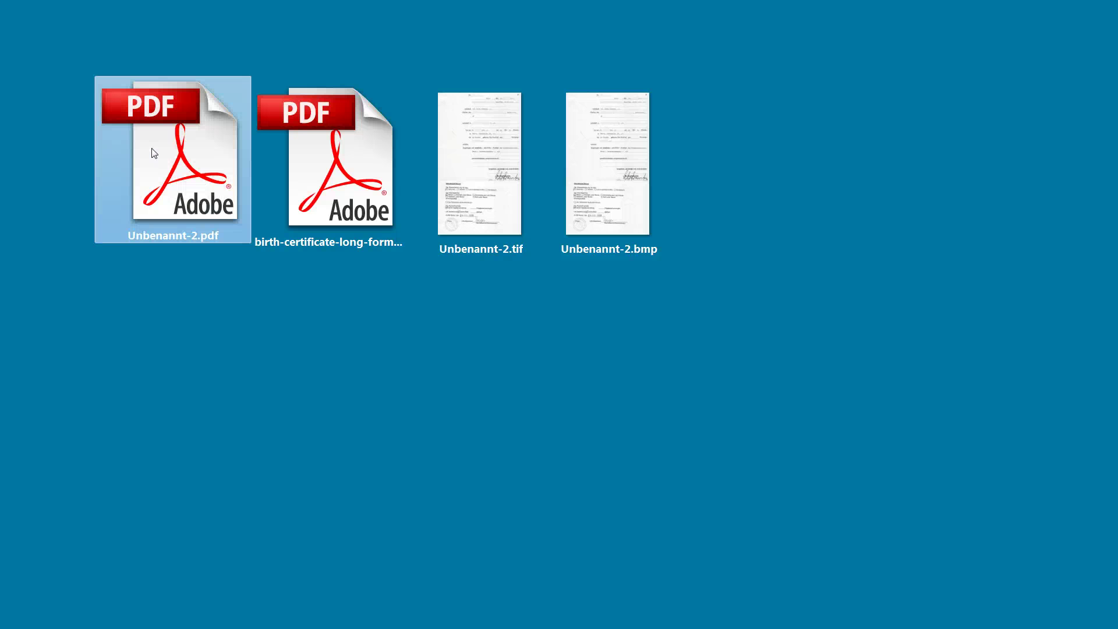
right_click(195, 167)
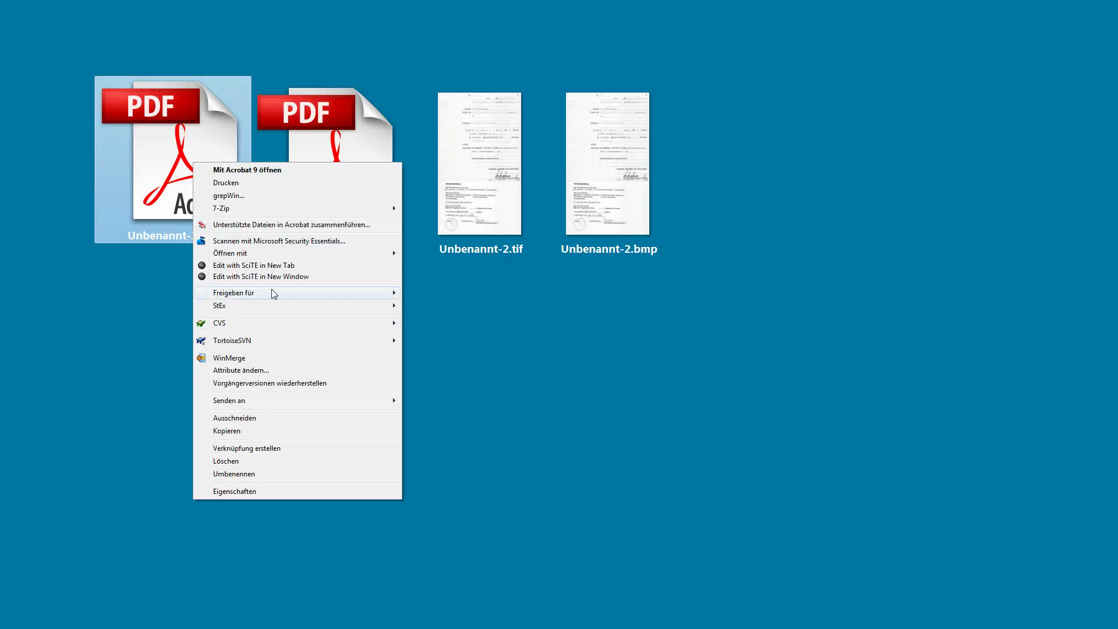
mouse_move(268, 254)
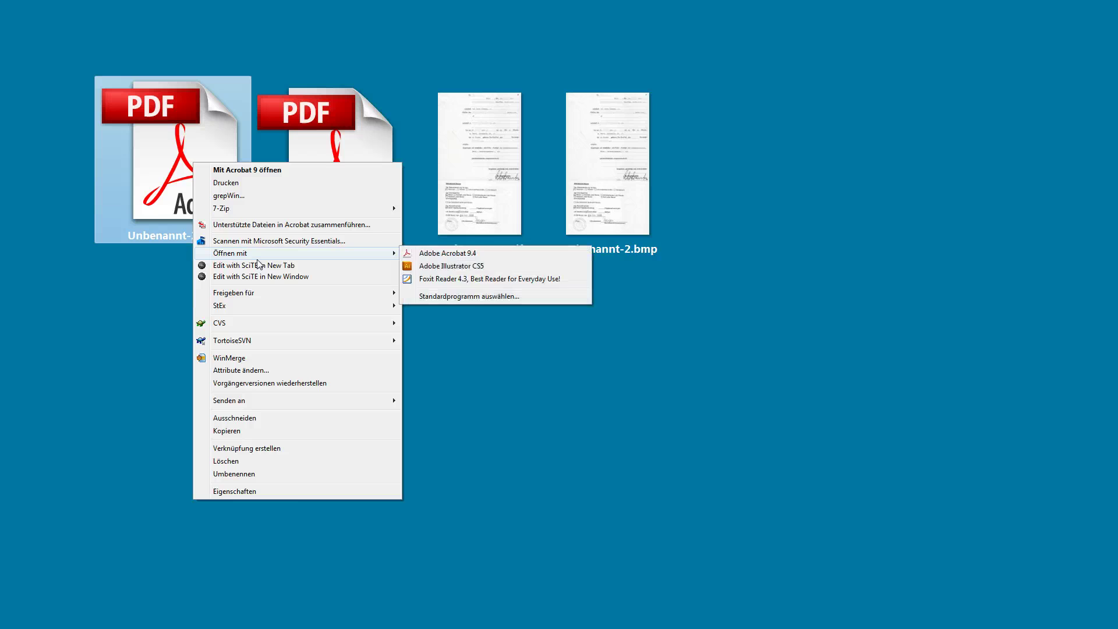
left_click(473, 268)
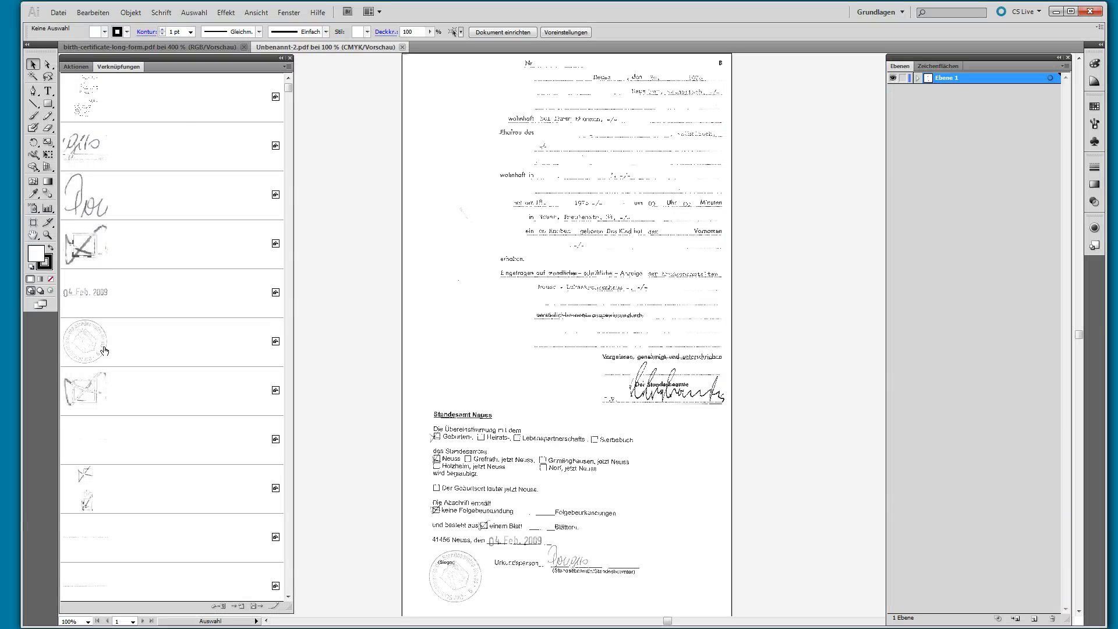
- Set the Ebenen panel row size to a custom 80 px and expand Ebene 1
left_click(1065, 66)
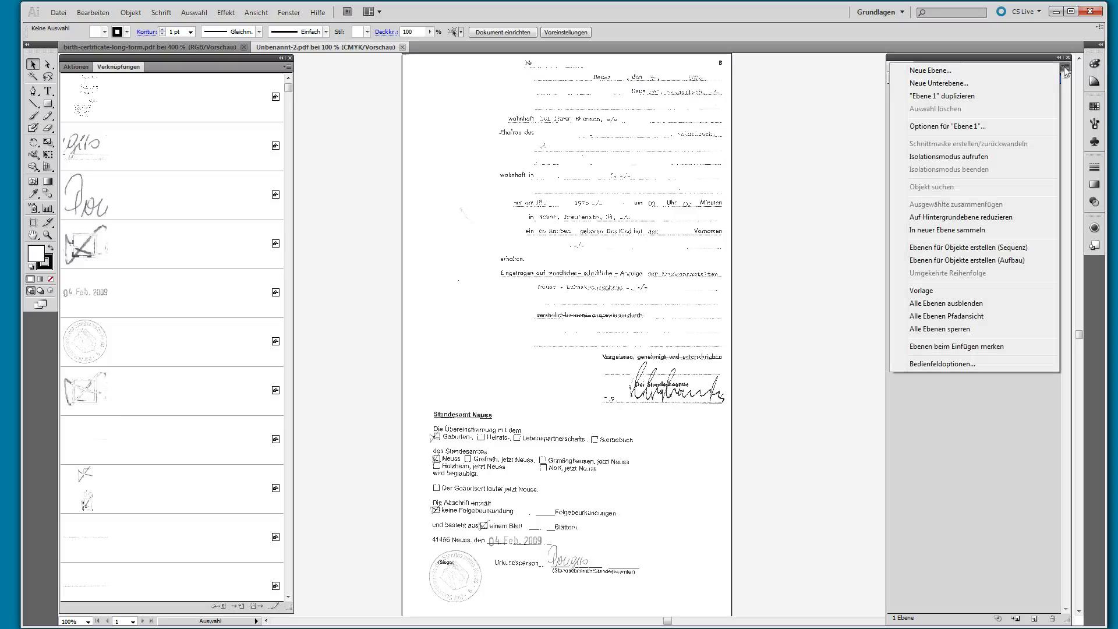
left_click(975, 364)
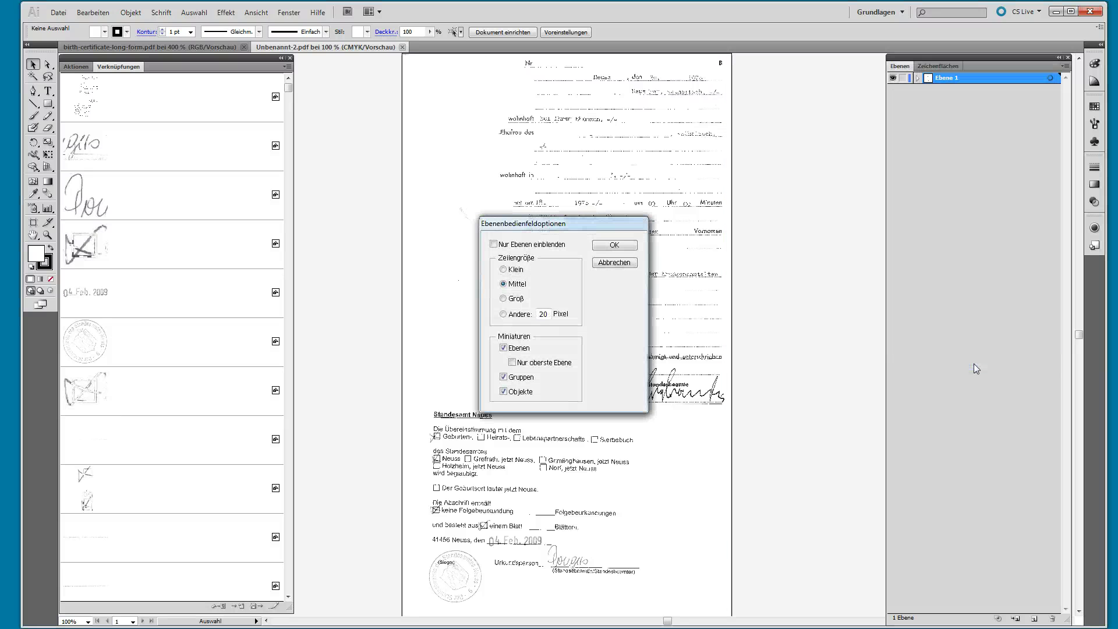
left_click(512, 315)
type("80")
left_click(613, 245)
left_click(918, 96)
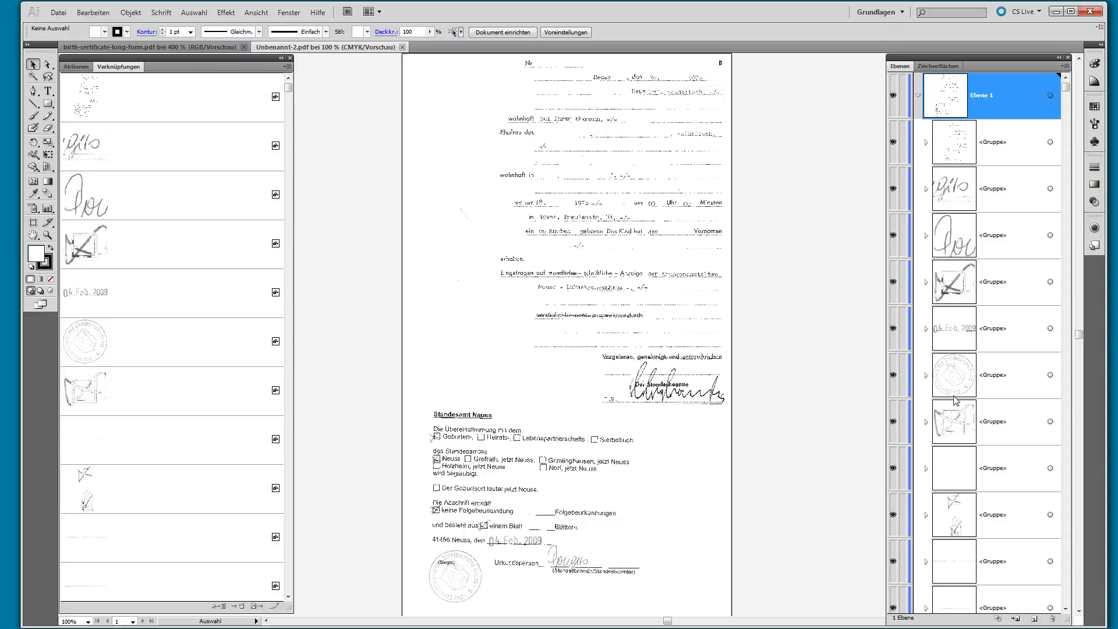
- Expand the stamp group and inspect its clipping path and image options
left_click(926, 376)
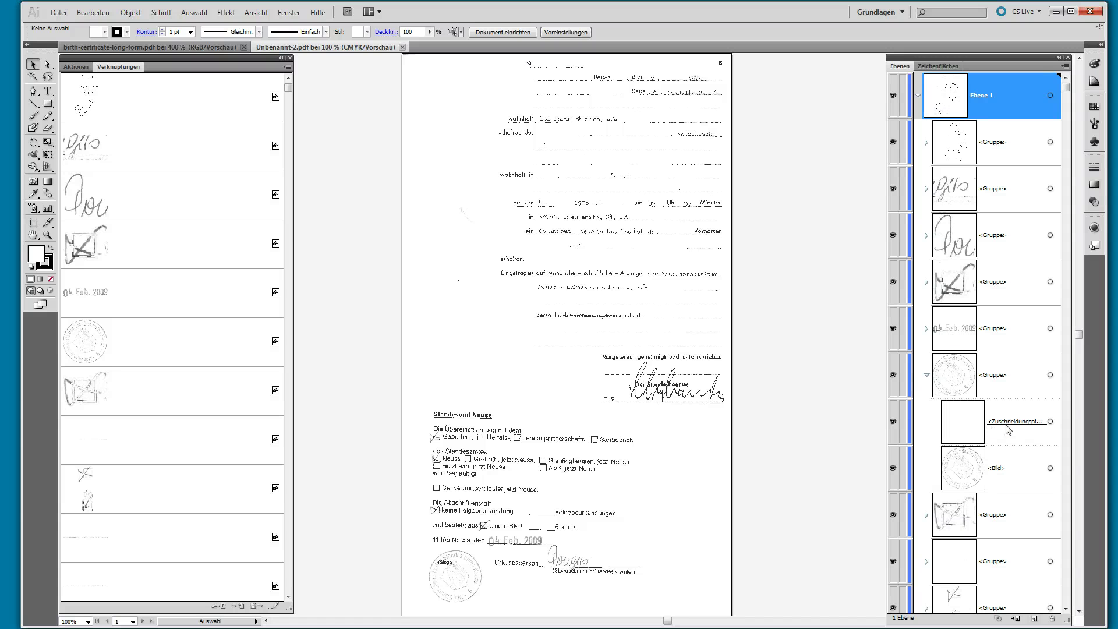
double_click(1007, 430)
left_click(676, 329)
double_click(1007, 468)
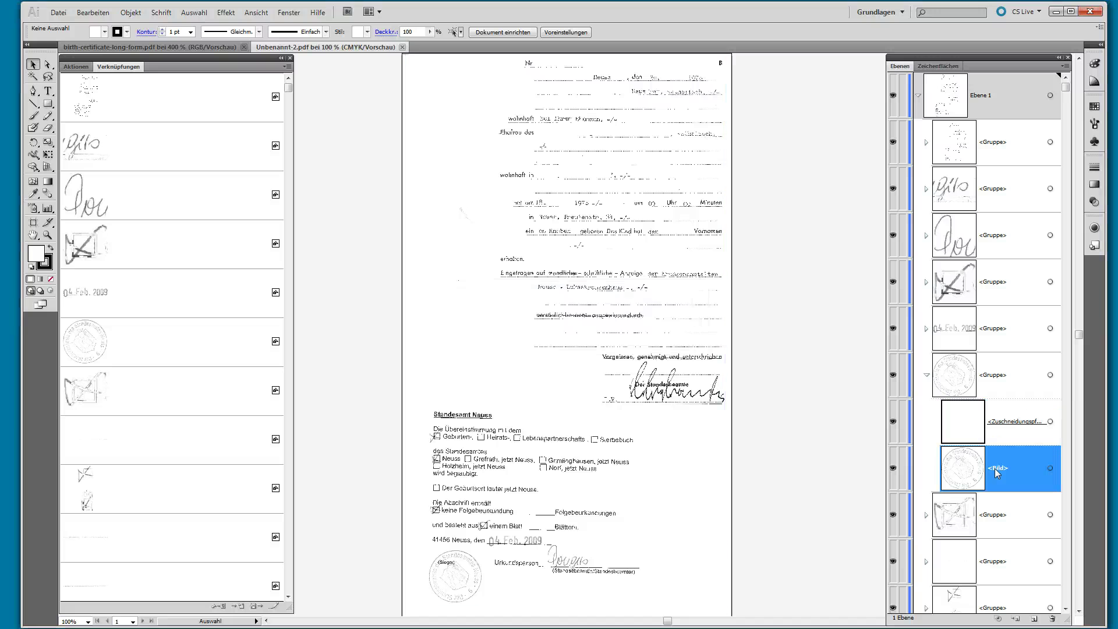
left_click(658, 332)
- View link details for the 04. Feb. 2009, signature, initials and checkbox images, scaled 24%
left_click(108, 297)
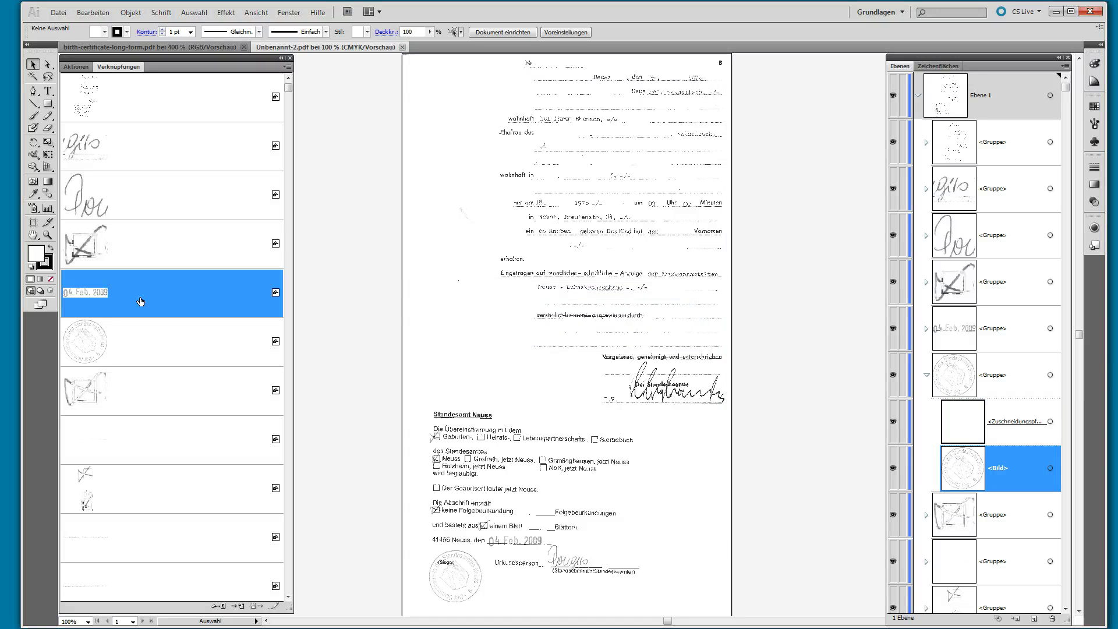
double_click(108, 297)
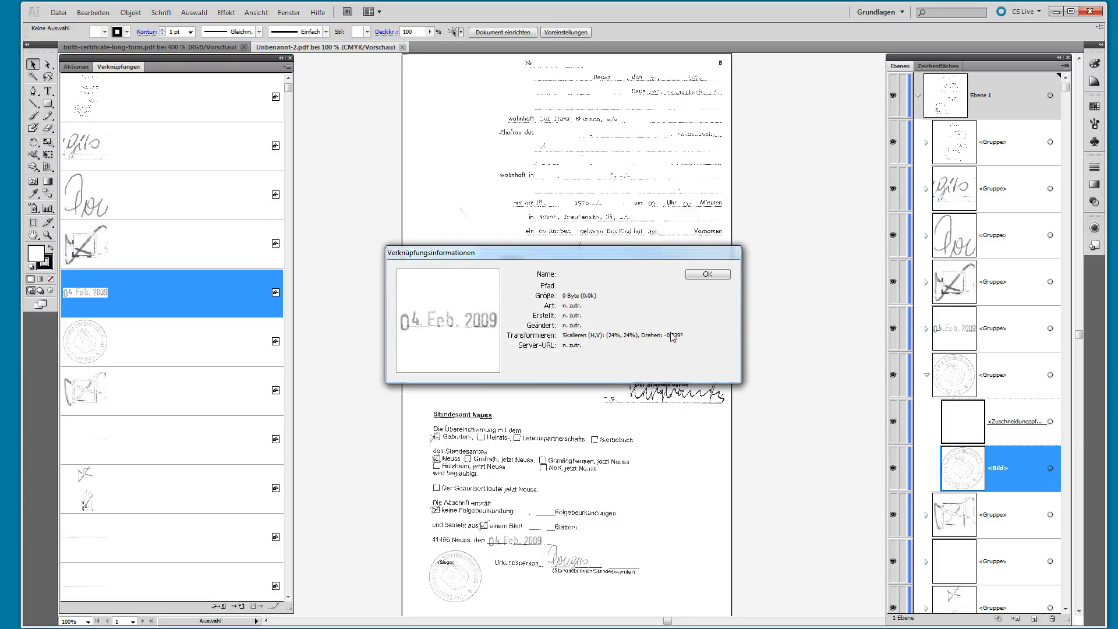
left_click(704, 275)
double_click(130, 220)
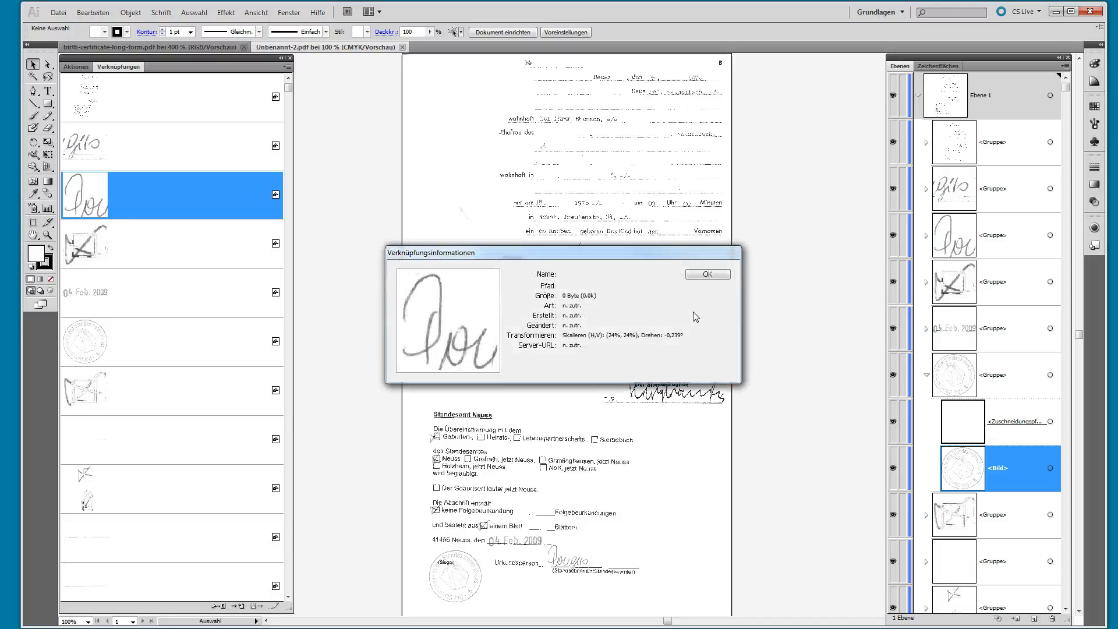
left_click(716, 277)
double_click(173, 138)
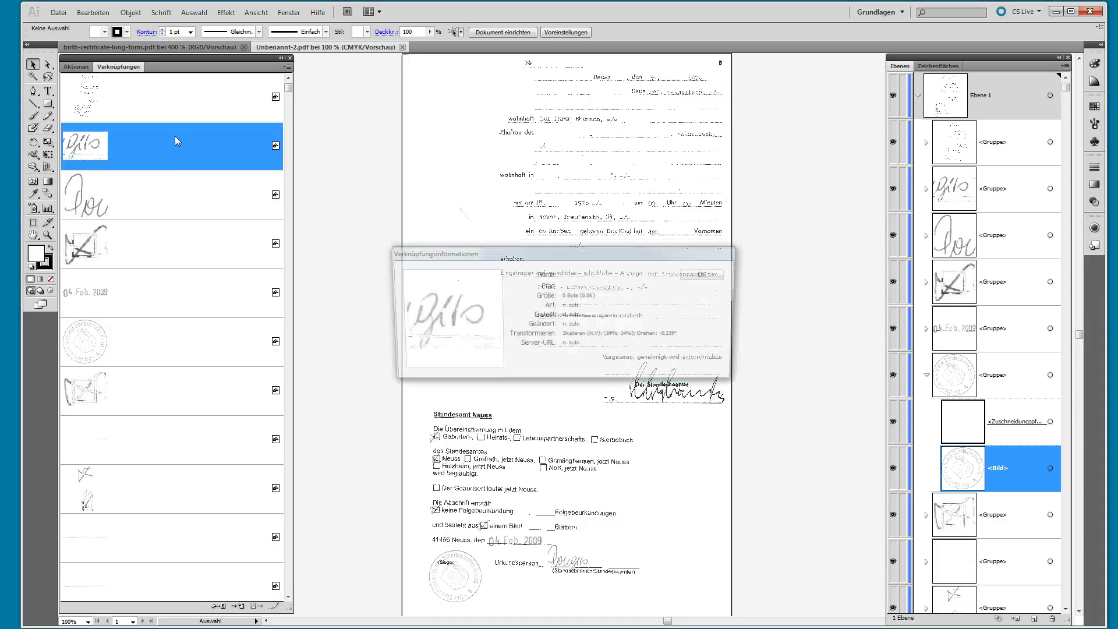
left_click(718, 276)
left_click(134, 495)
double_click(135, 496)
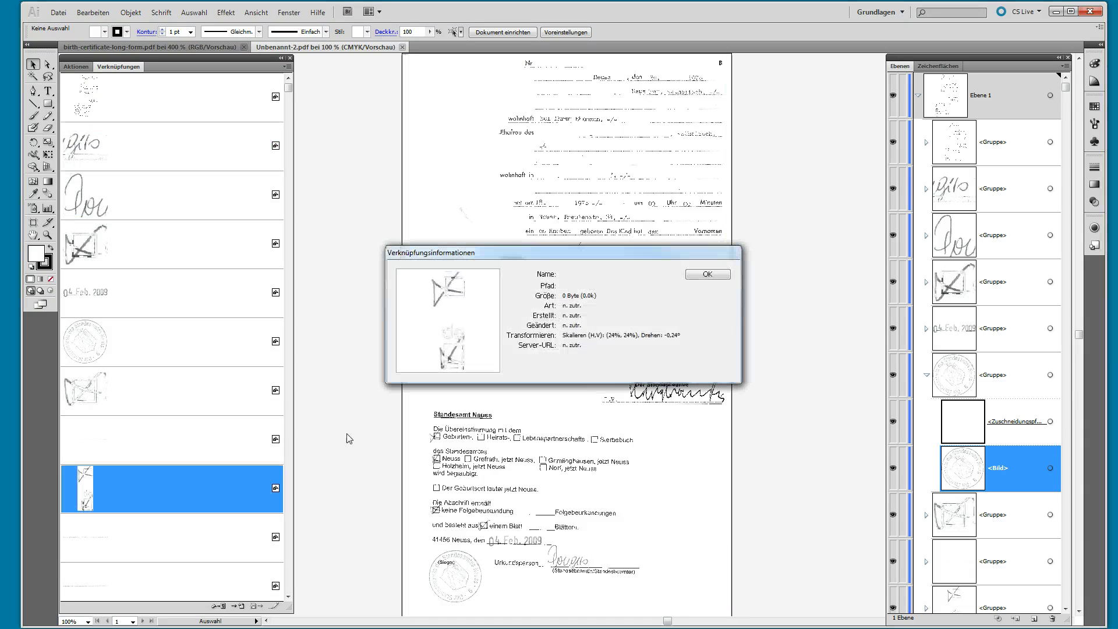
- Close the link details and select the signature and dotted-page linked images in Verknüpfungen
left_click(694, 281)
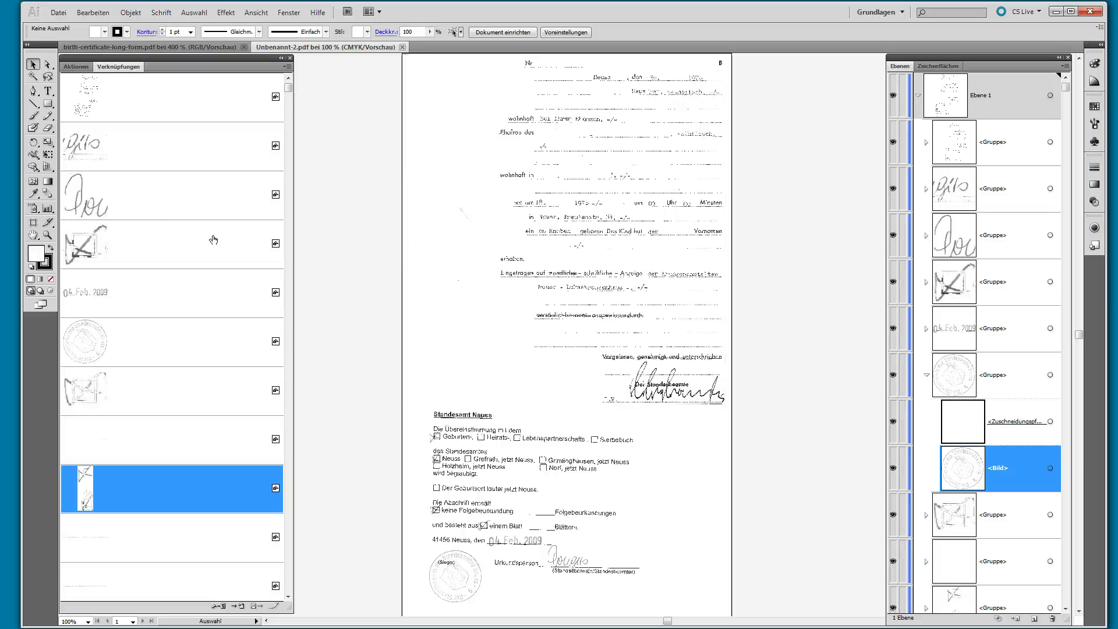
left_click(149, 215)
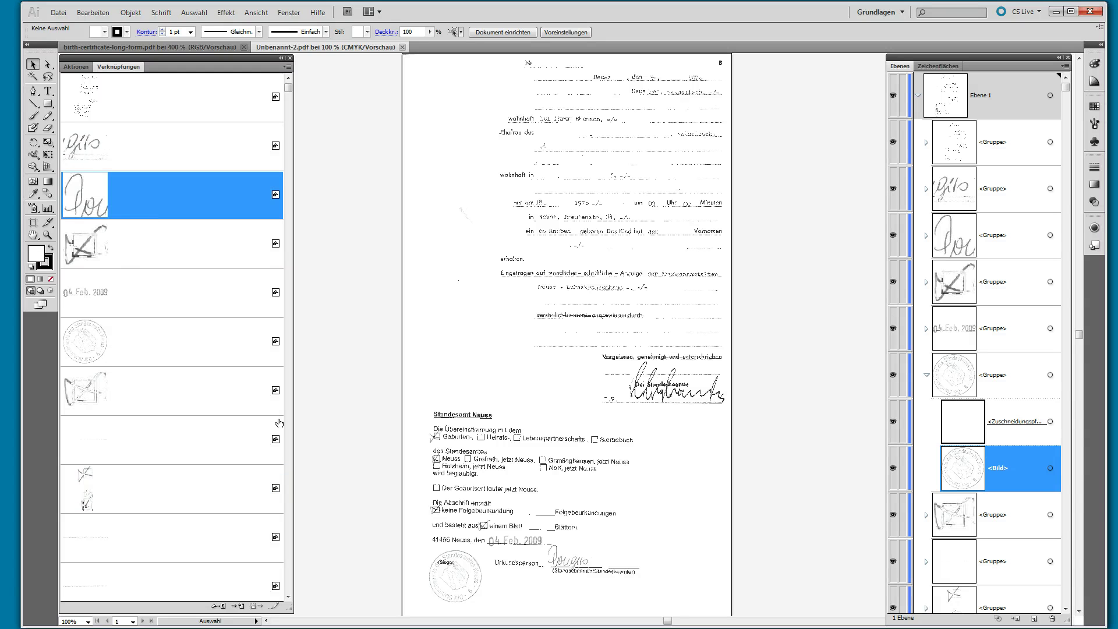
left_click(119, 93)
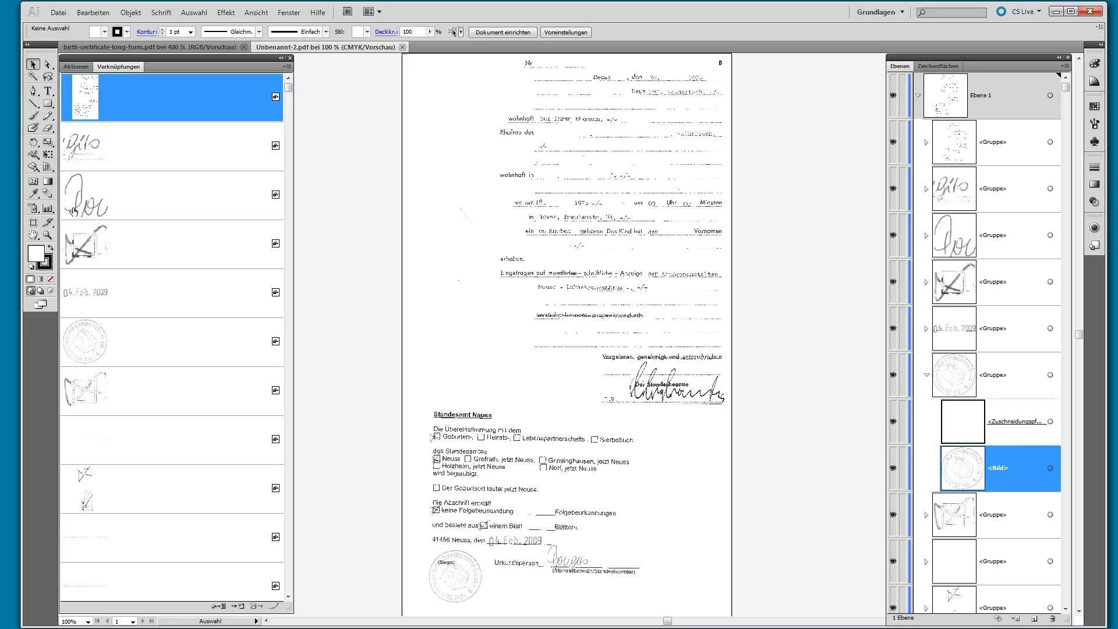
- Confirm the 04. Feb. 2009 linked image is scaled 24%, then select the stamp image
left_click(148, 306)
double_click(149, 306)
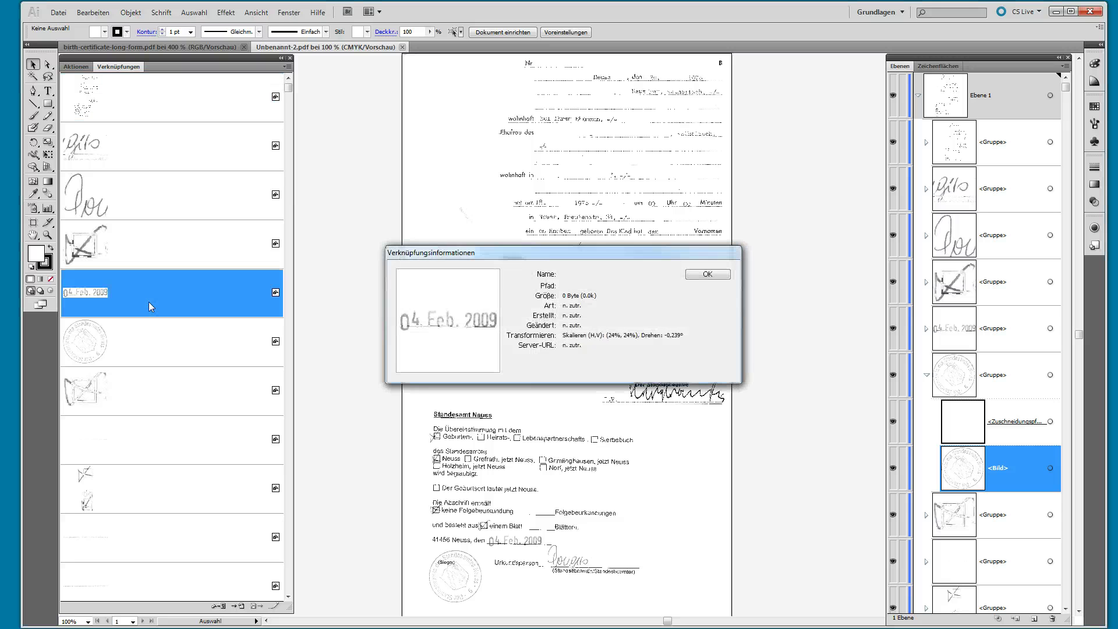
left_click(710, 284)
left_click(128, 352)
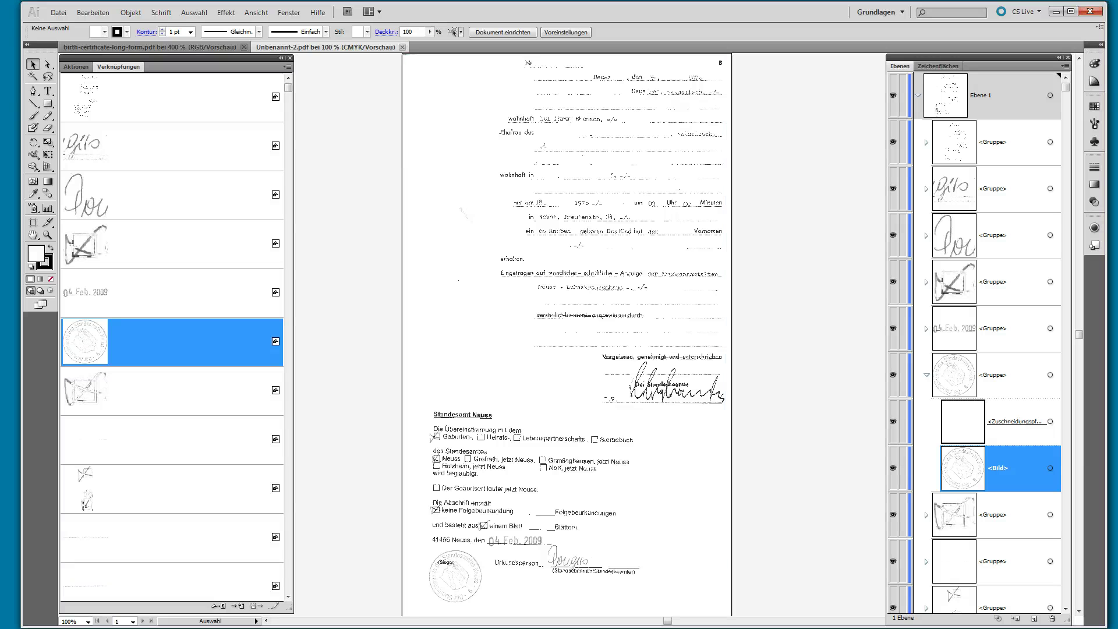
- Return from Acrobat to birth-certificate-long-form.pdf in Illustrator, scrolled down to the registrar signature
key("alt+Tab")
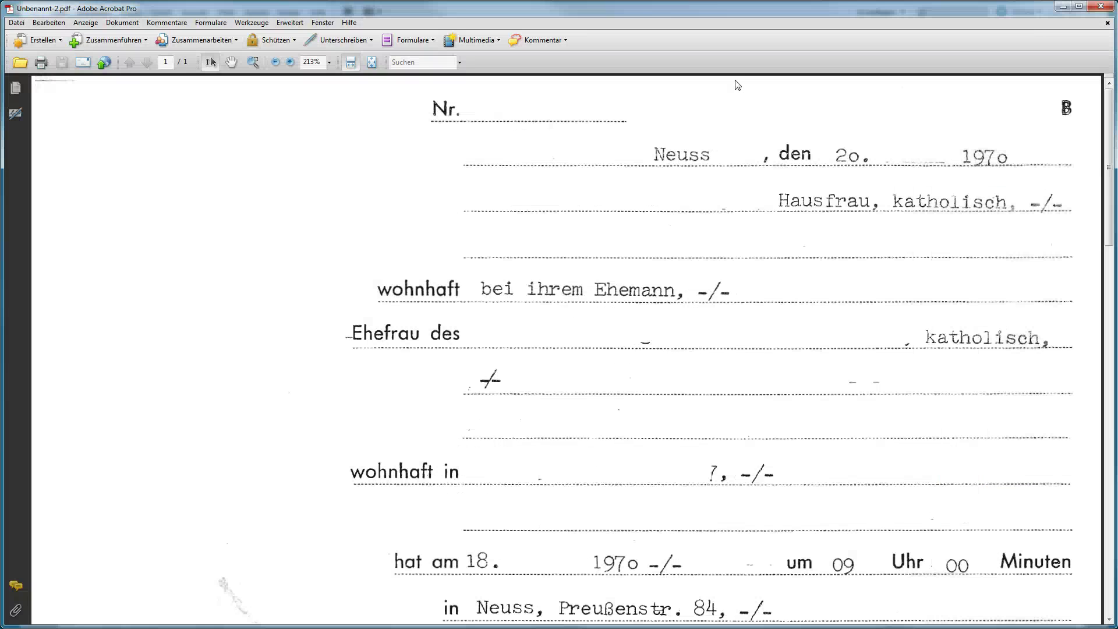
left_click(1077, 7)
left_click(1074, 7)
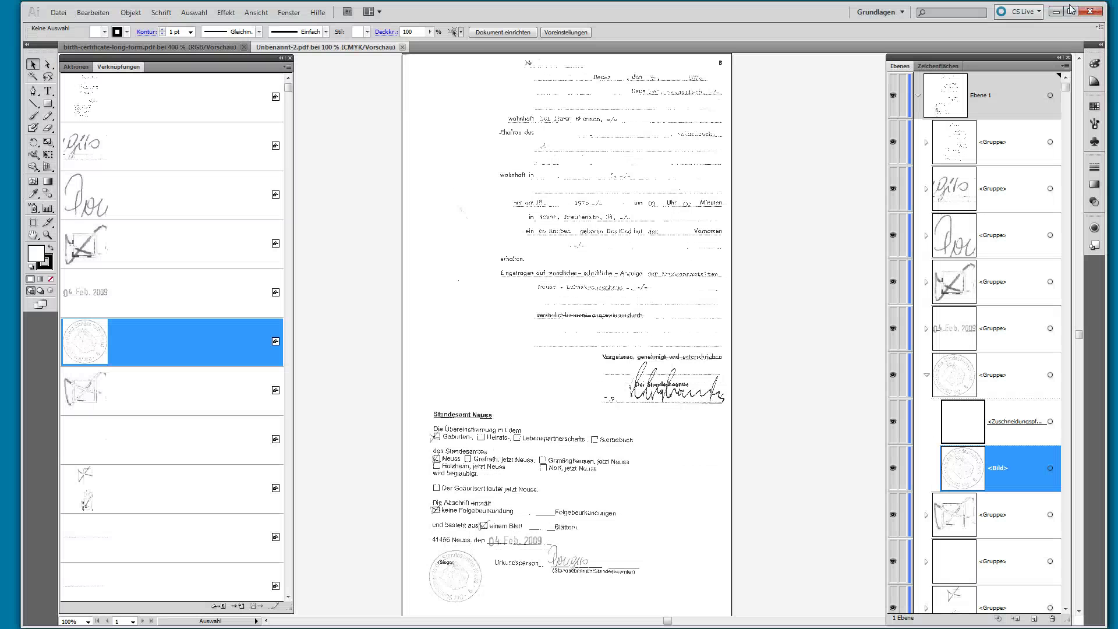
left_click(210, 48)
scroll(564, 351, "down", 5)
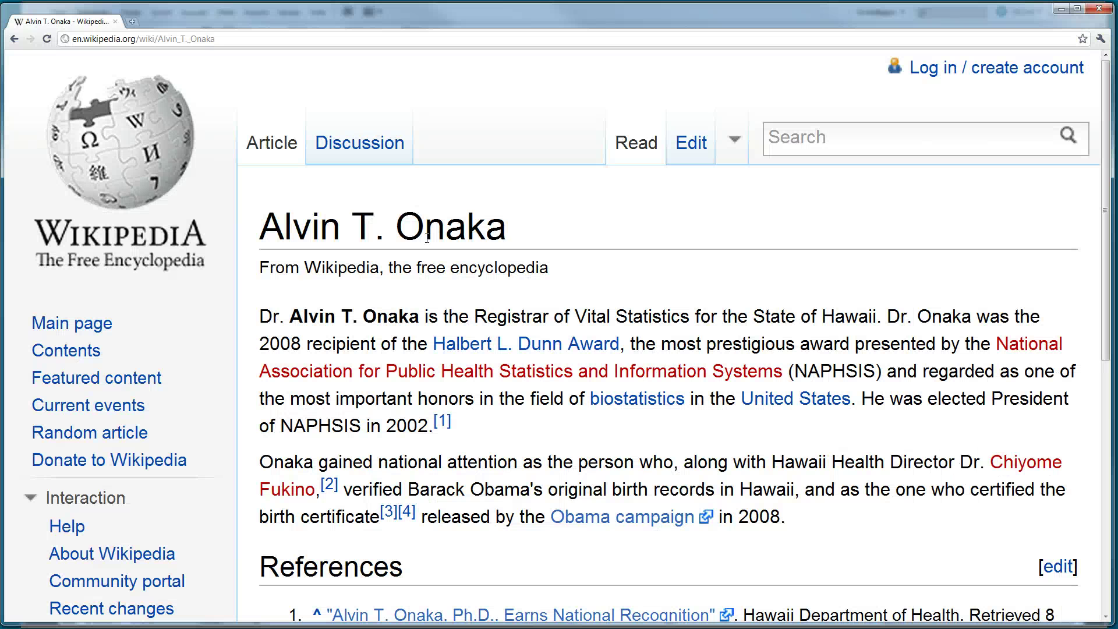
- Scroll through the Alvin T. Onaka Wikipedia article, then minimize Chrome to reveal Illustrator
scroll(426, 237, "down", 2)
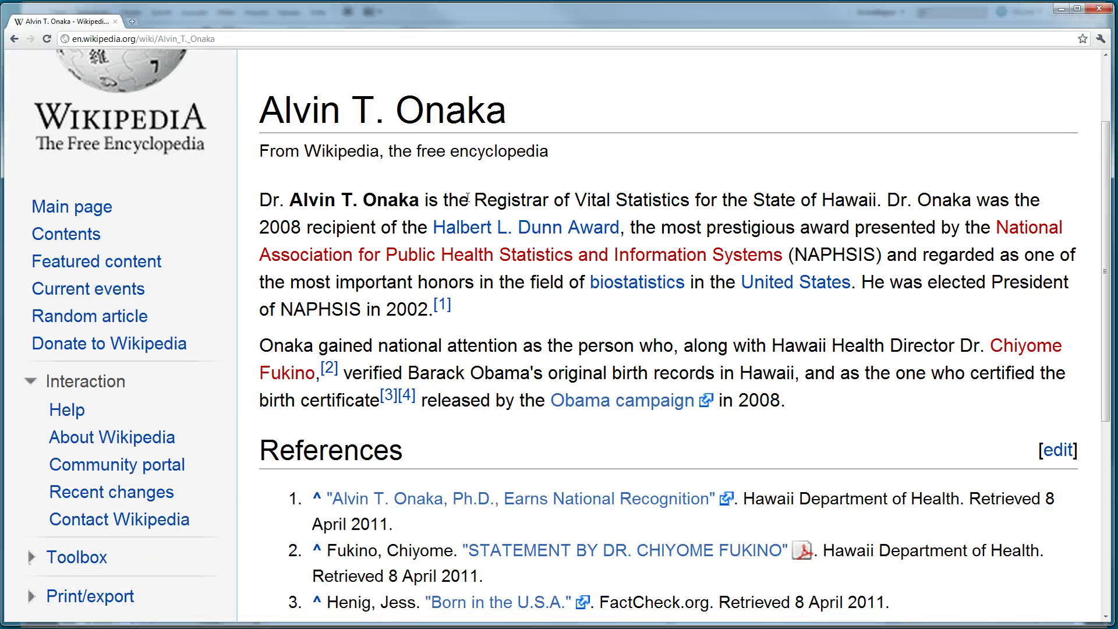
scroll(681, 363, "up", 2)
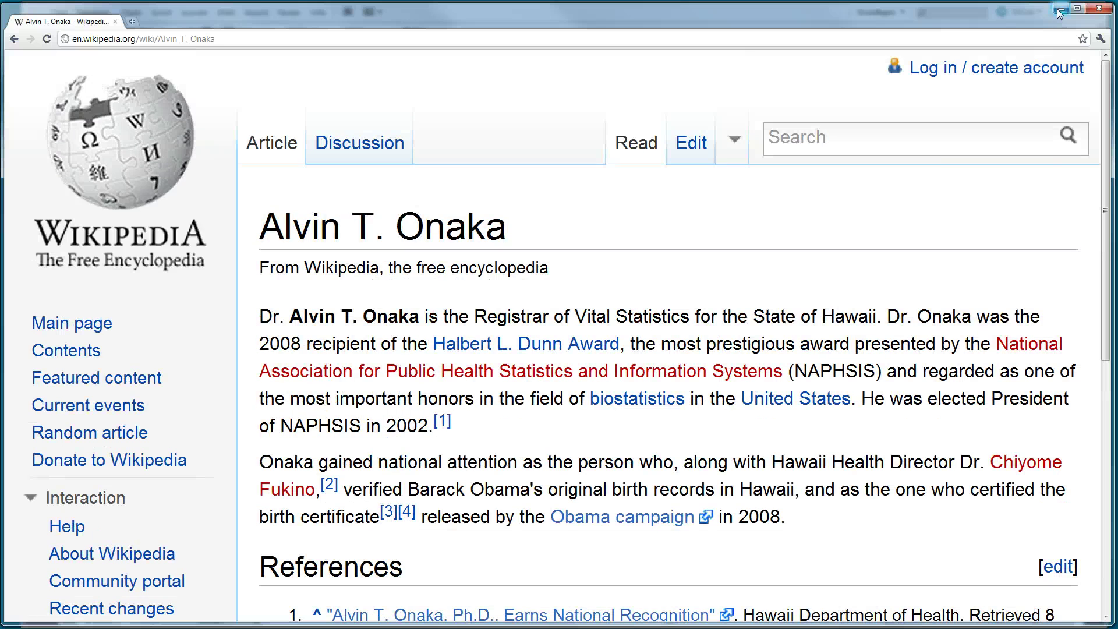
left_click(1058, 9)
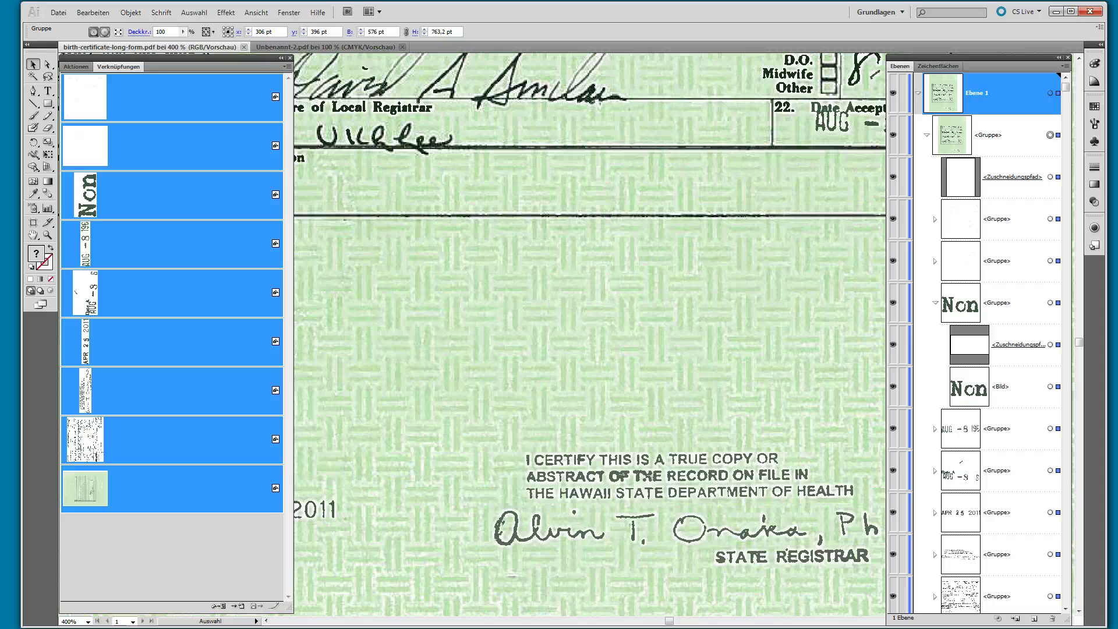
key("alt+Tab")
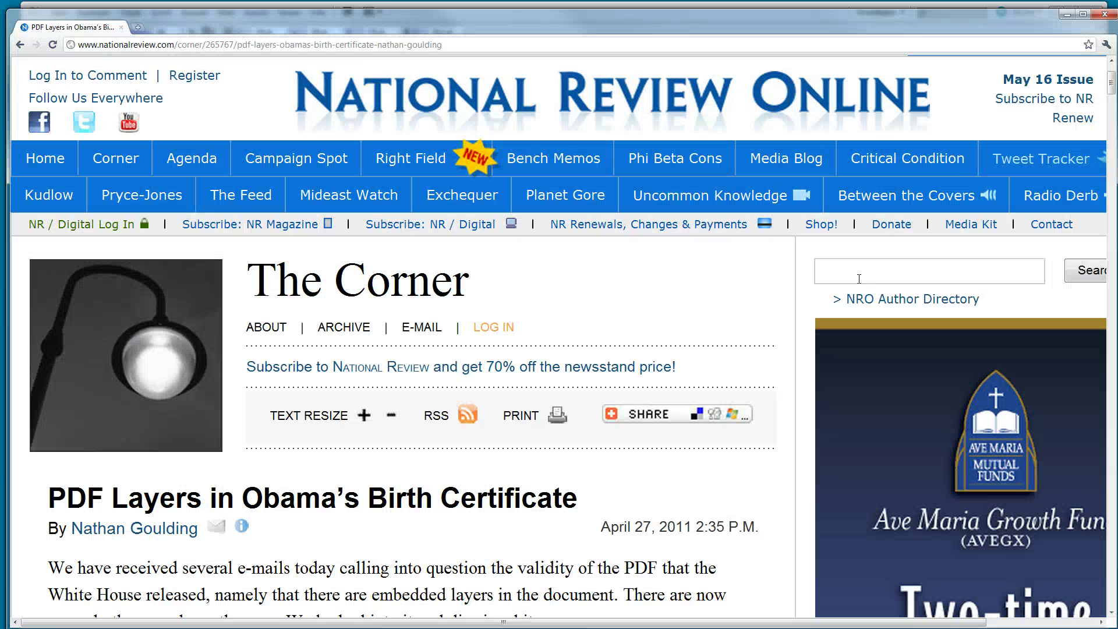
scroll(707, 316, "down", 20)
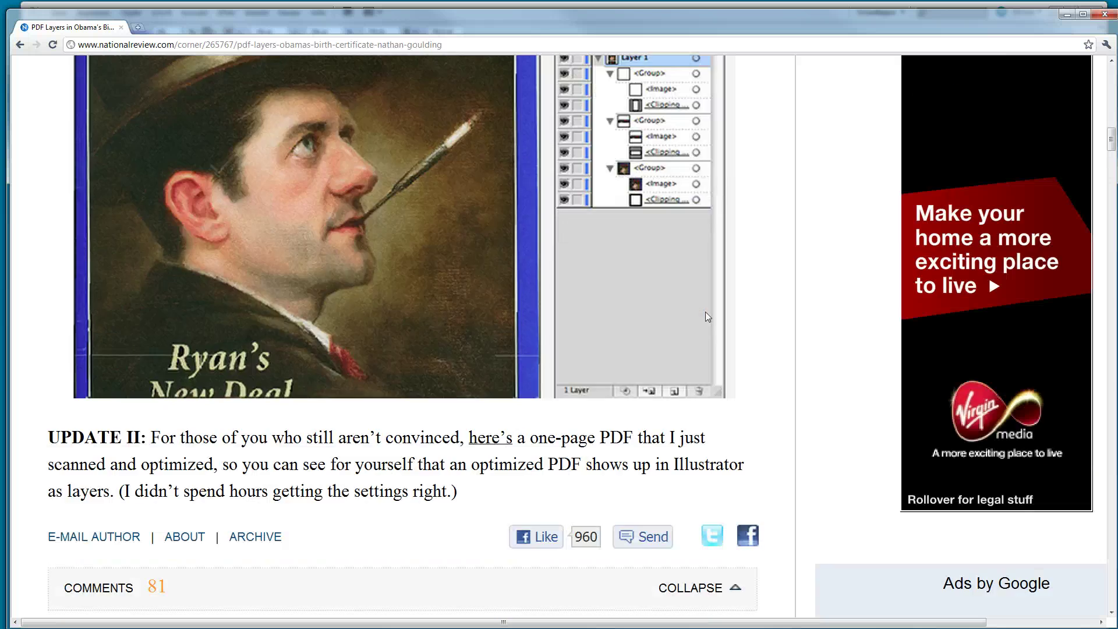
scroll(665, 278, "up", 3)
scroll(356, 402, "down", 4)
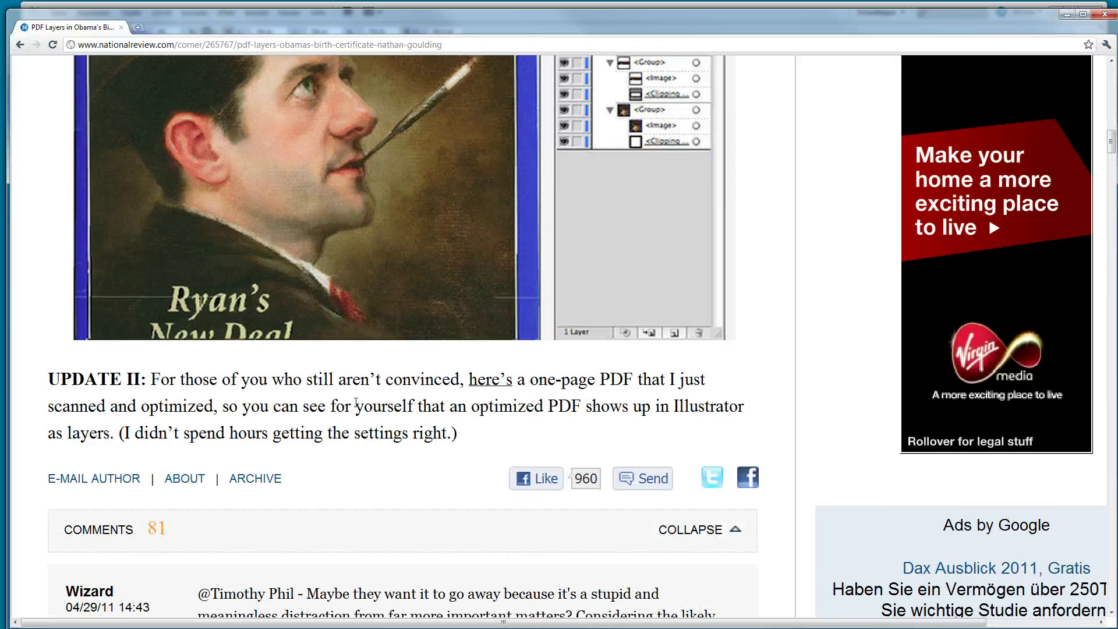
scroll(622, 372, "down", 2)
left_click_drag(449, 289, 744, 290)
scroll(743, 294, "down", 7)
scroll(743, 294, "up", 16)
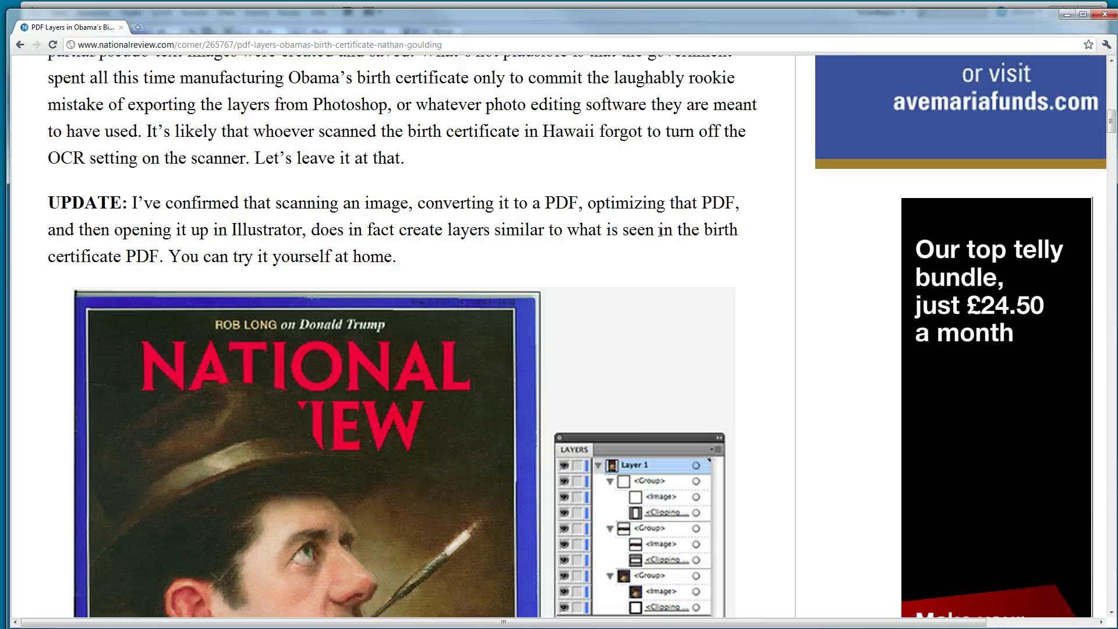
scroll(706, 261, "up", 5)
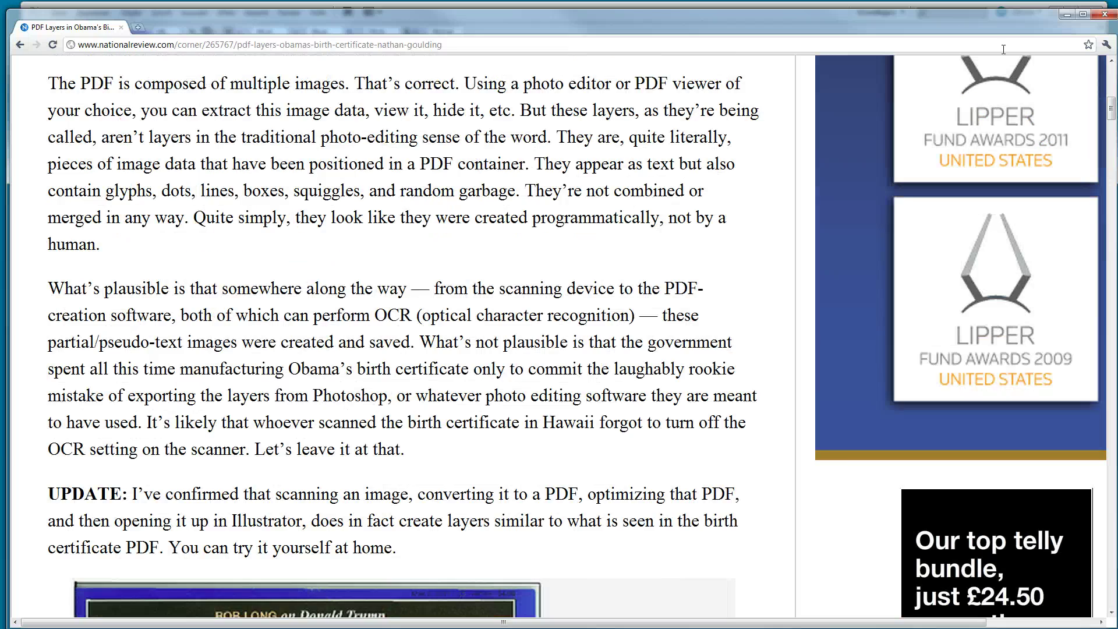
left_click(1066, 16)
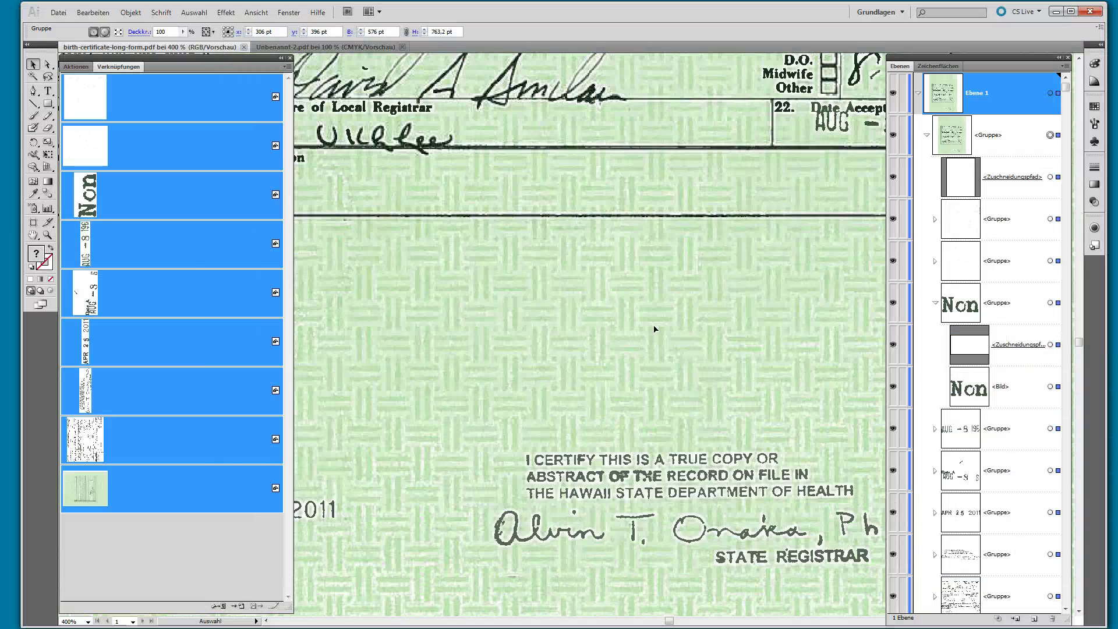